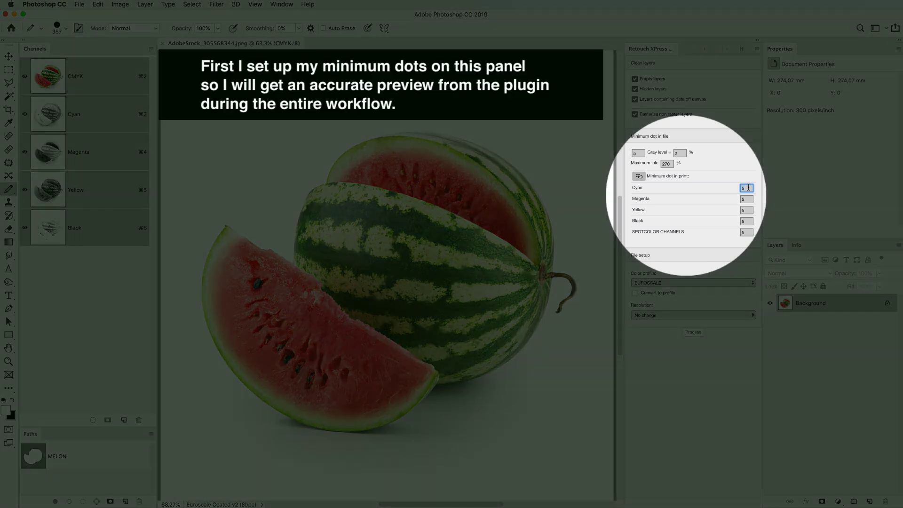
Step: Enter 13 as the minimum print dot for Magenta, Yellow, Black and the spot colour channel
key("Tab")
type("13")
key("Tab")
type("13")
key("Tab")
type("13")
key("Tab")
type("13")
key("Tab")
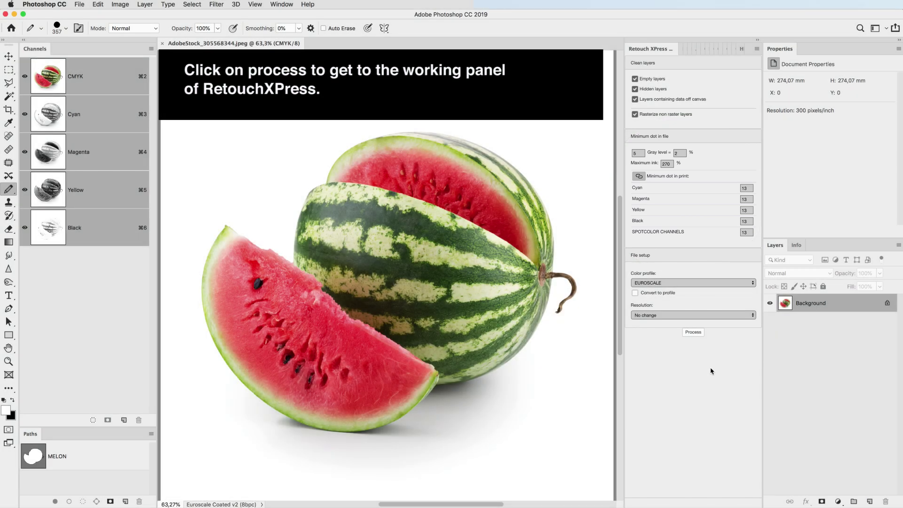
Step: Create the RX001 Layer 0 retouch group from Layer 0
left_click(699, 332)
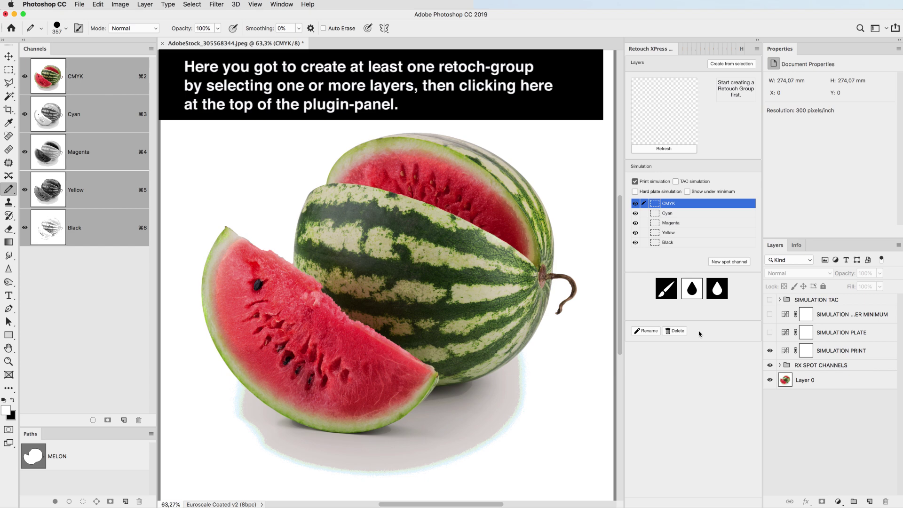
left_click(806, 380)
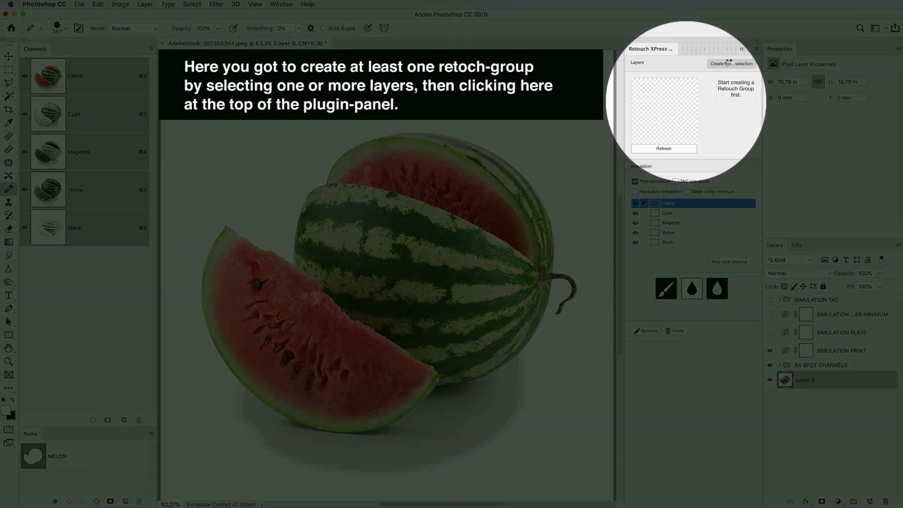
left_click(729, 62)
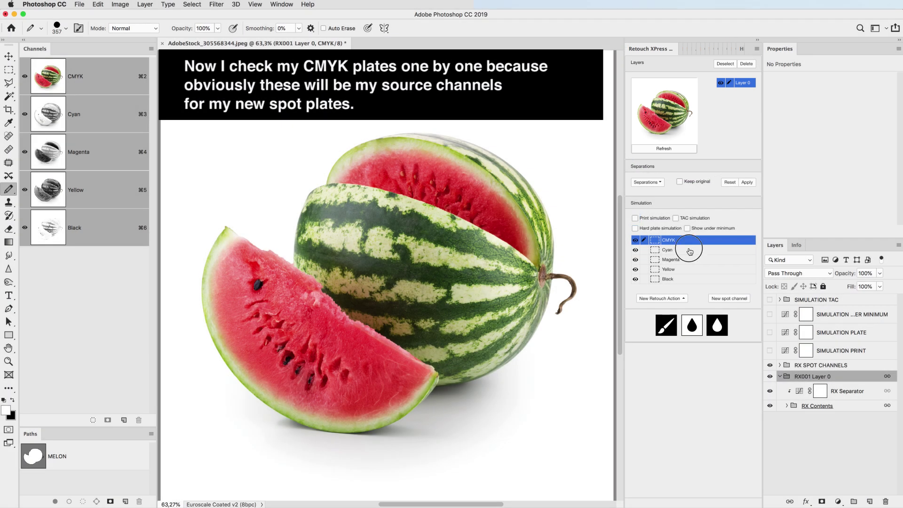
Step: Inspect the Cyan, Magenta, Yellow and Black plates, then return to the CMYK composite
left_click(691, 250)
left_click(635, 240)
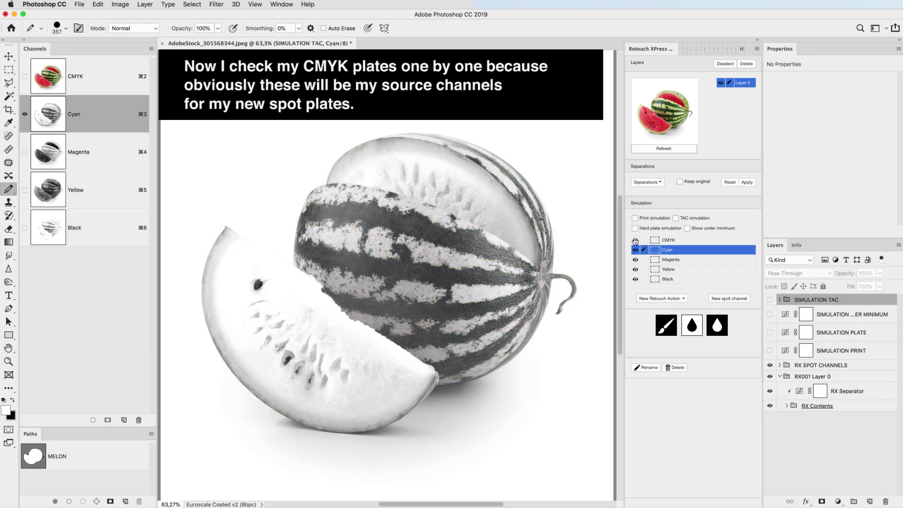
left_click(687, 263)
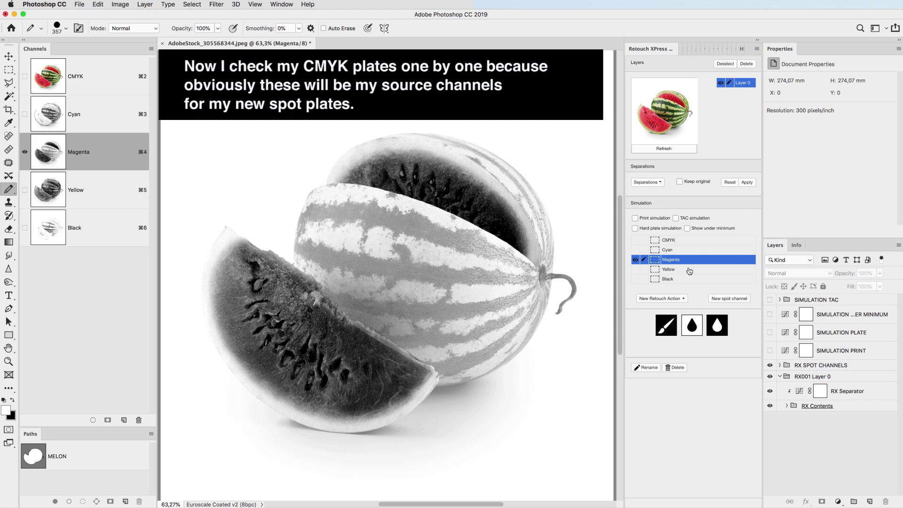
left_click(690, 270)
left_click(685, 279)
left_click(636, 240)
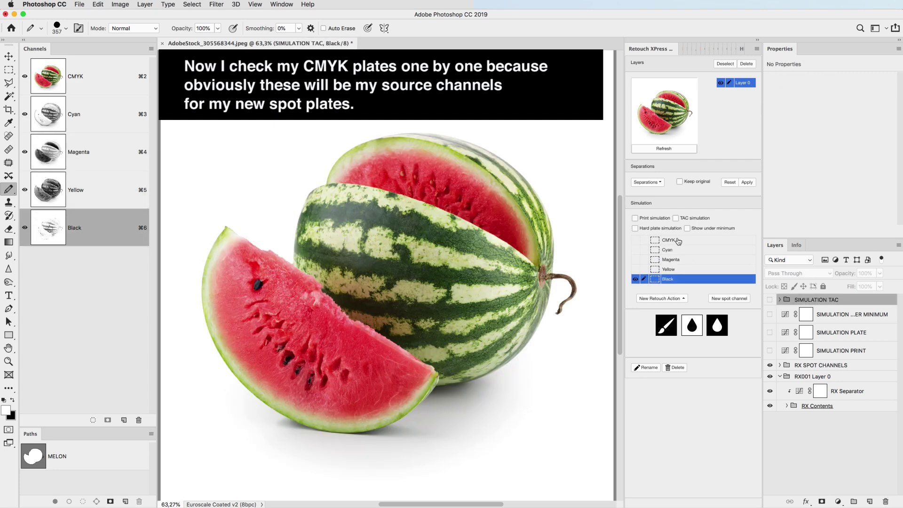
left_click(678, 241)
Step: Reseparate Layer 0 with Triplex, accept the warning, and view the new Cyan and Magenta plates
left_click(657, 180)
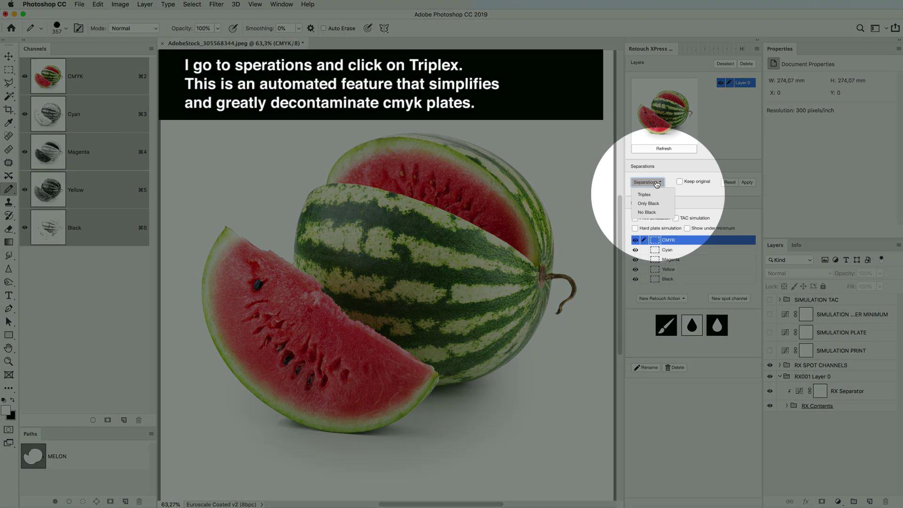
left_click(648, 195)
left_click(752, 184)
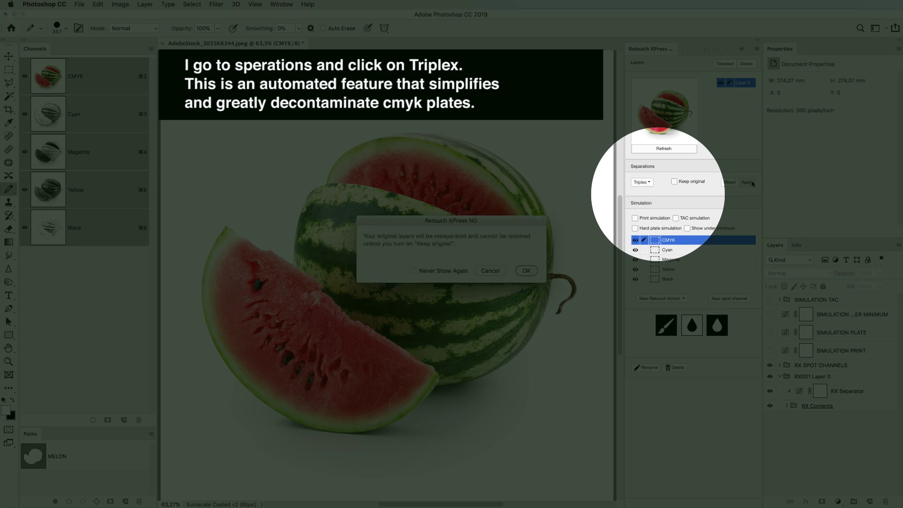
left_click(527, 270)
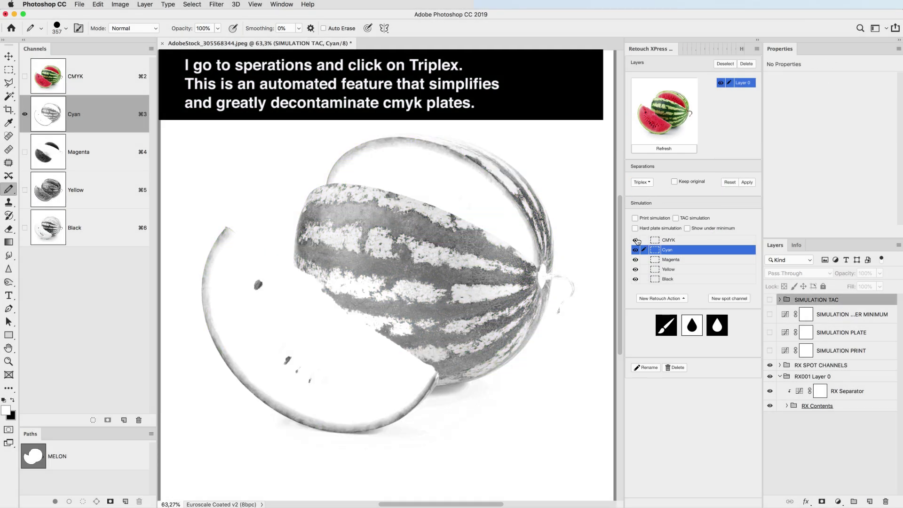
left_click(636, 240)
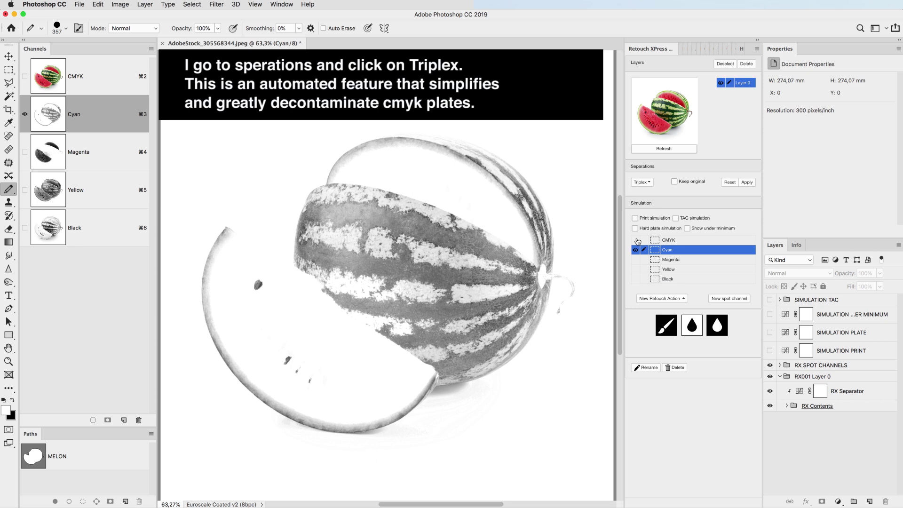
left_click(696, 262)
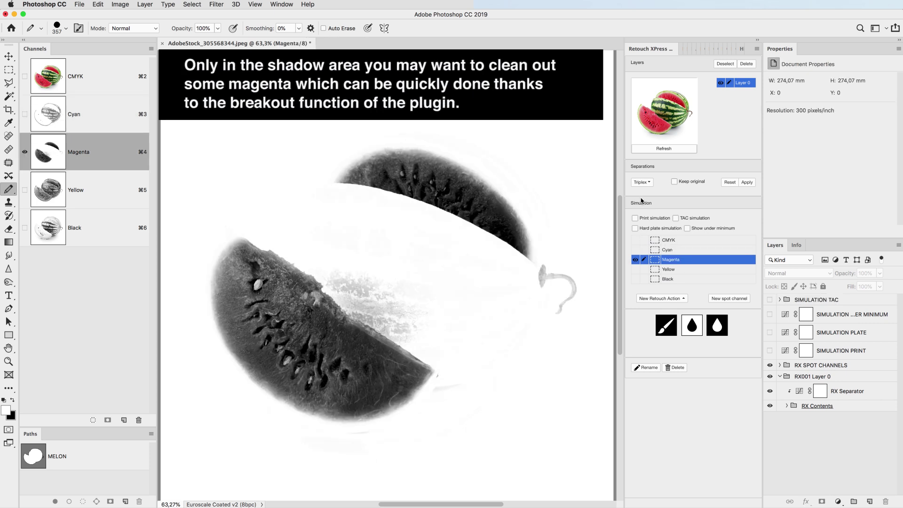
Step: Turn on print simulation and add a Breakout action to Magenta with a lower Levels white input
left_click(636, 218)
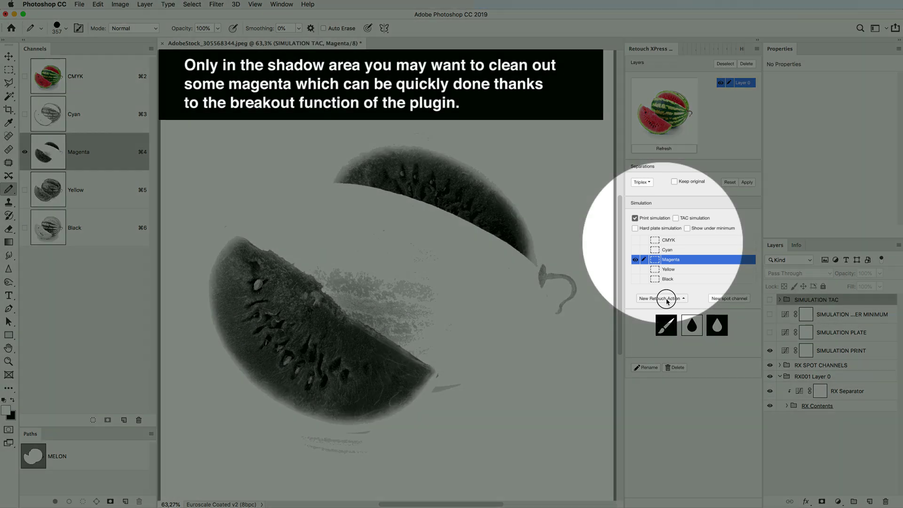
left_click(661, 298)
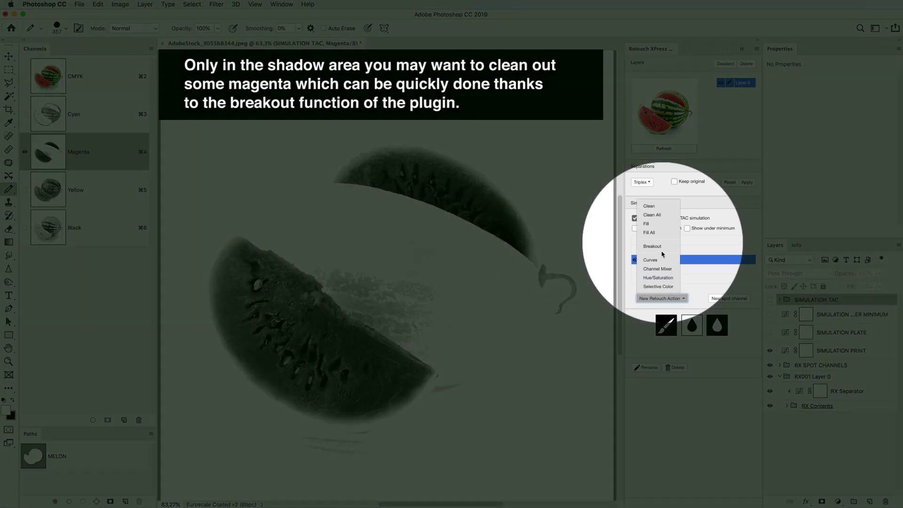
left_click(661, 251)
left_click_drag(883, 150, 843, 151)
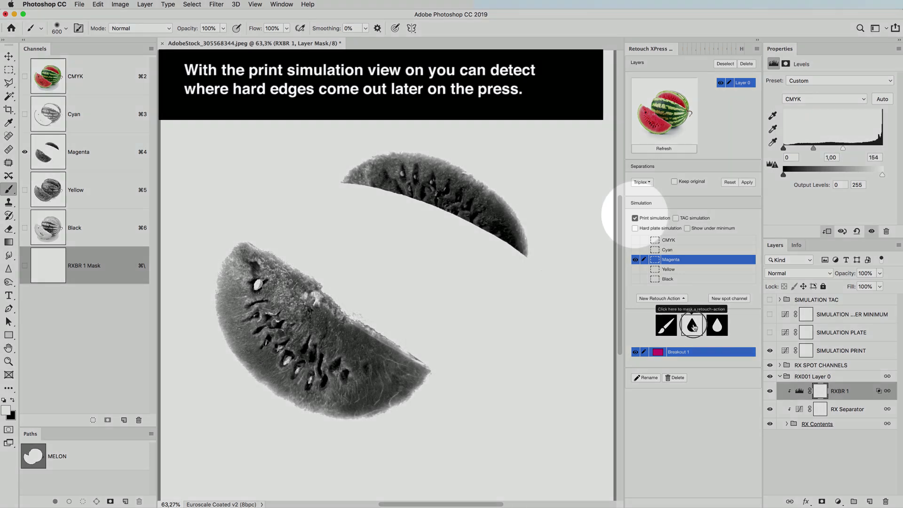
Step: Fill the Breakout mask black, then paint it back over the shadow and the stem
left_click(717, 326)
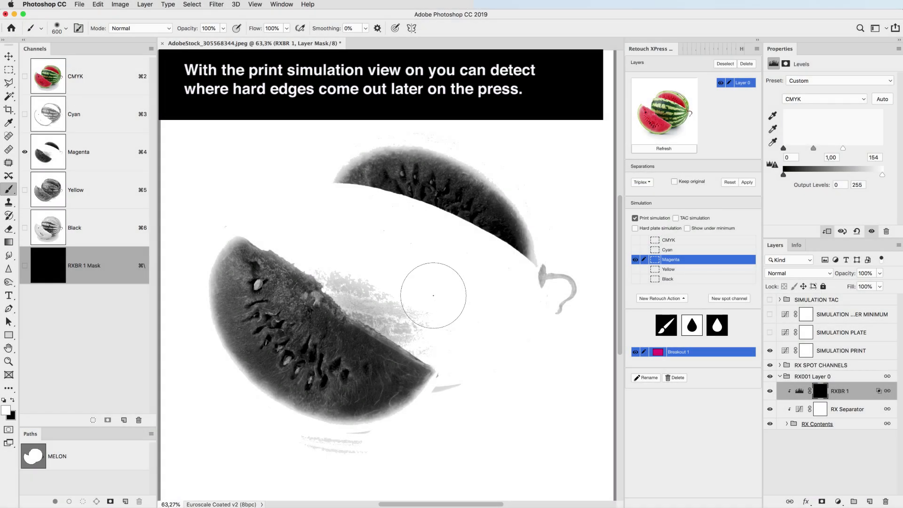
mouse_move(429, 289)
left_mouse_down()
mouse_move(363, 271)
mouse_move(359, 279)
mouse_move(390, 297)
mouse_move(369, 288)
mouse_move(415, 315)
mouse_move(369, 294)
left_mouse_up()
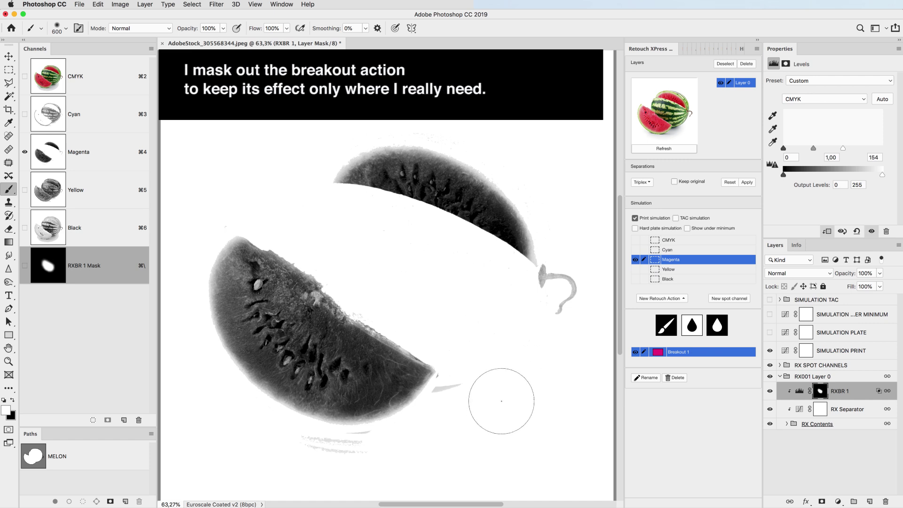
mouse_move(494, 397)
left_mouse_down()
mouse_move(453, 414)
mouse_move(468, 379)
mouse_move(414, 404)
left_mouse_up()
mouse_move(290, 465)
left_mouse_down()
mouse_move(383, 494)
mouse_move(312, 494)
mouse_move(520, 343)
left_mouse_up()
mouse_move(591, 285)
left_mouse_down()
mouse_move(530, 332)
mouse_move(582, 275)
mouse_move(544, 312)
mouse_move(557, 268)
left_mouse_up()
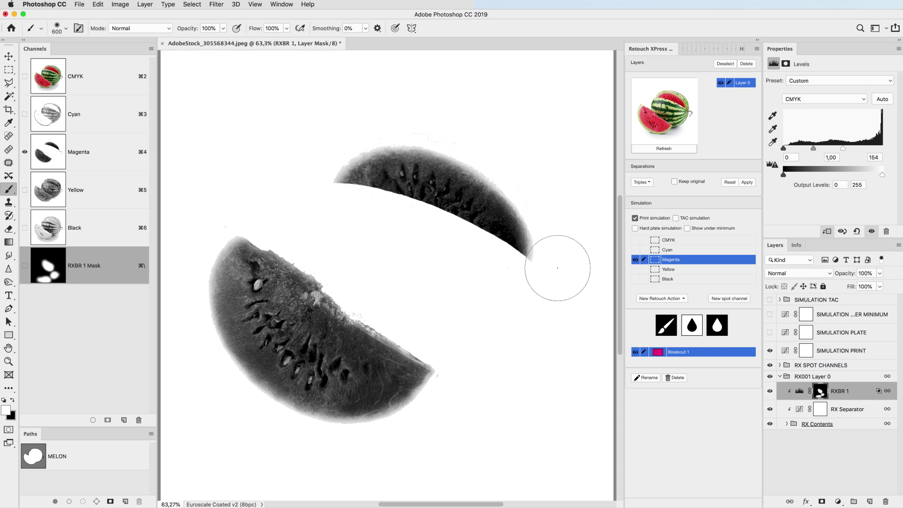
left_click(691, 272)
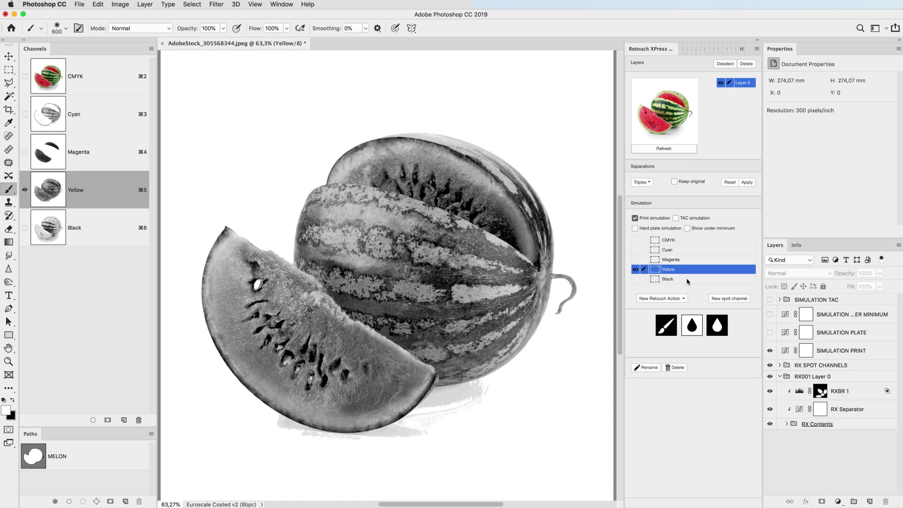
Step: Add a Breakout action to the Black plate with the Levels white input lowered to 203
left_click(688, 280)
left_click(679, 299)
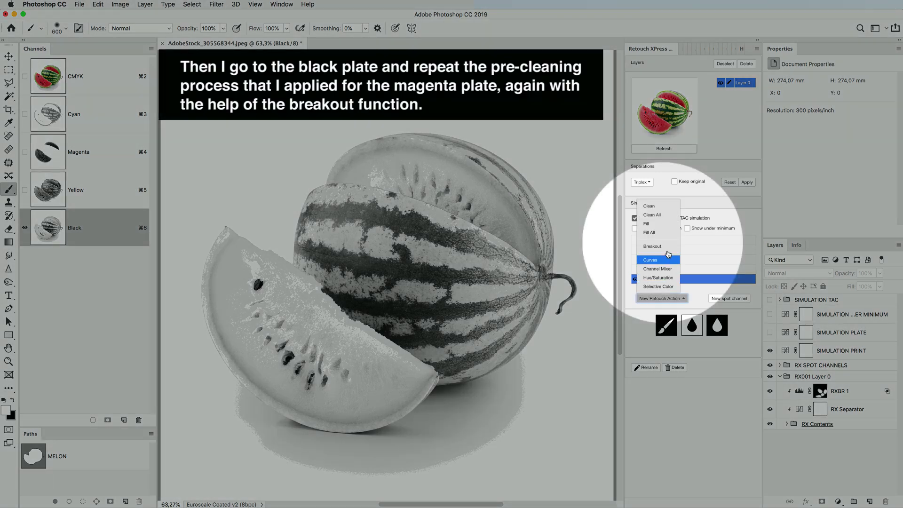
left_click(658, 248)
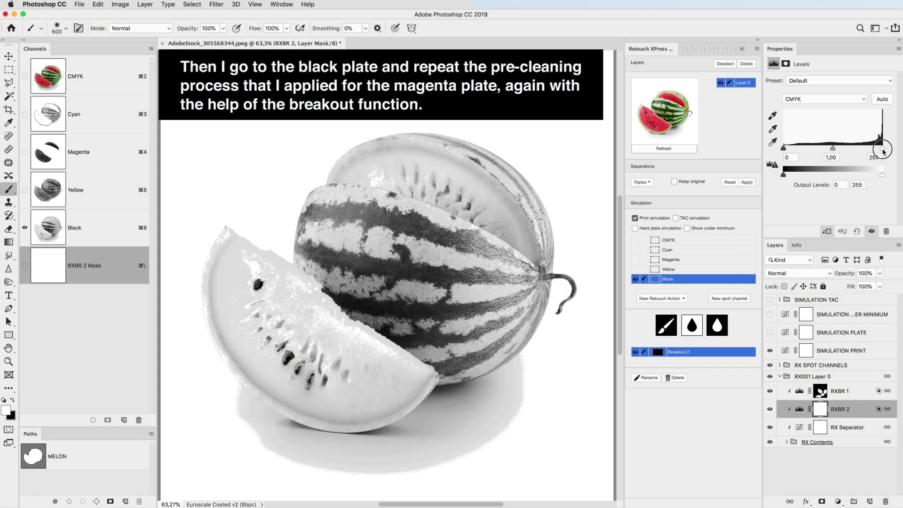
left_click_drag(883, 149, 864, 153)
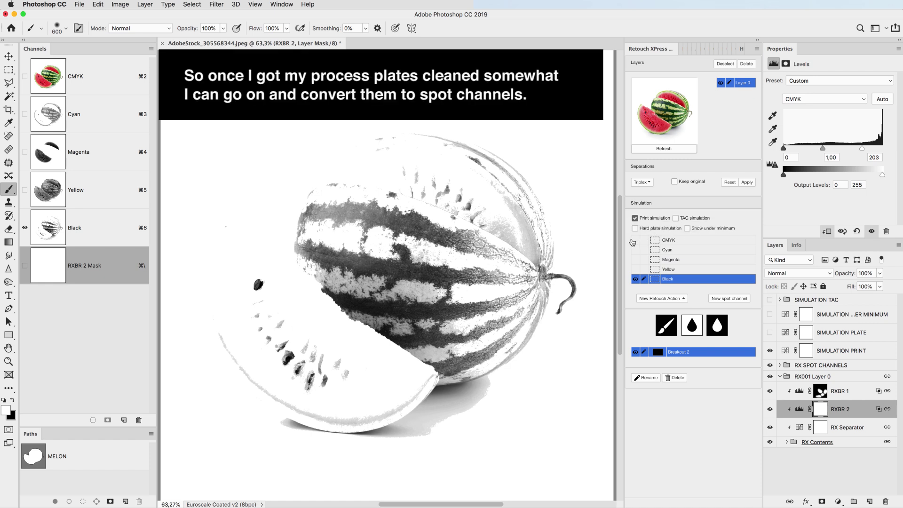
left_click(671, 240)
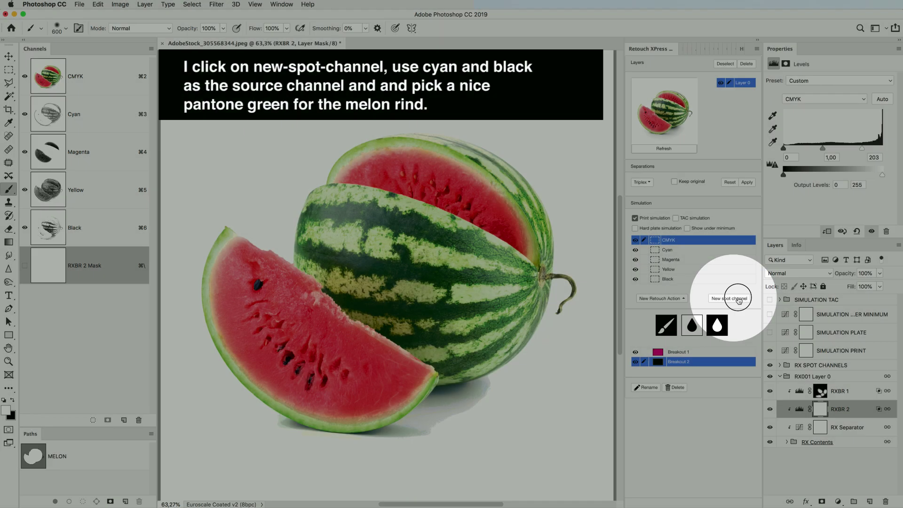
Step: Create a PANTONE 348 C spot channel from Cyan and Black, with Black composited underneath
left_click(739, 300)
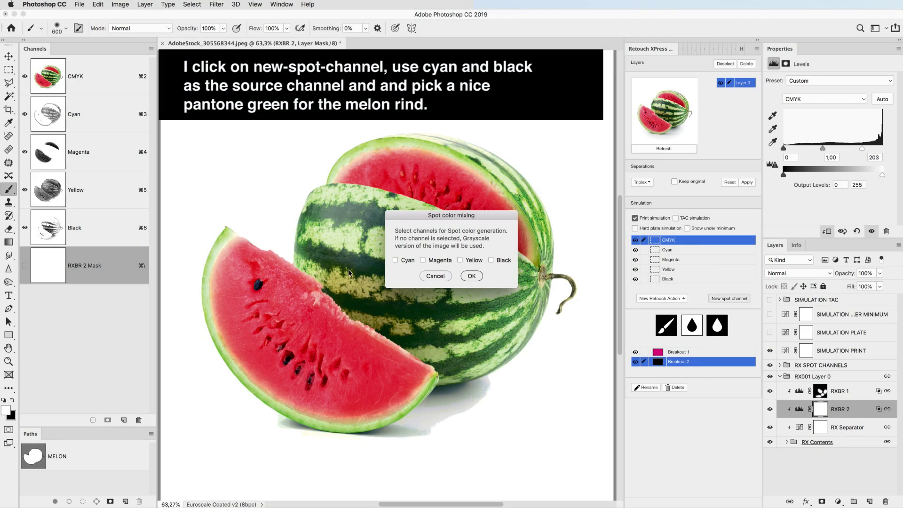
left_click(472, 276)
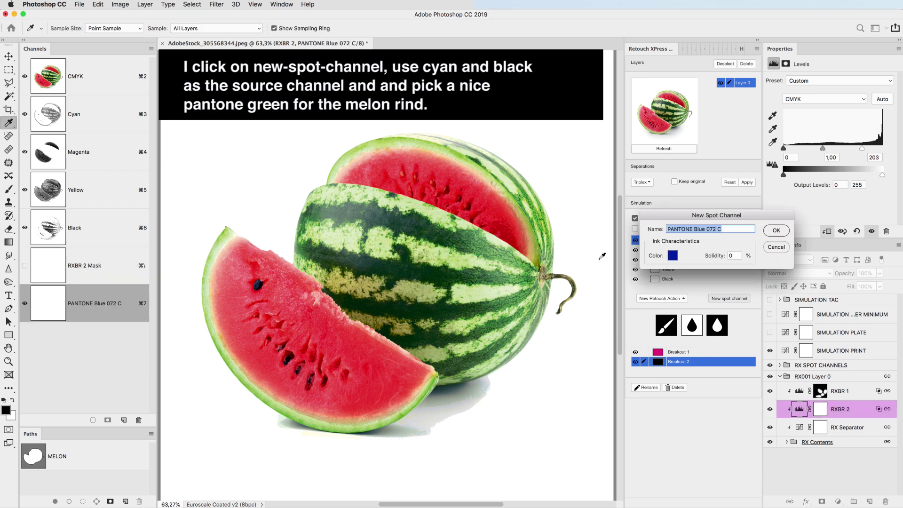
left_click(673, 257)
type("348")
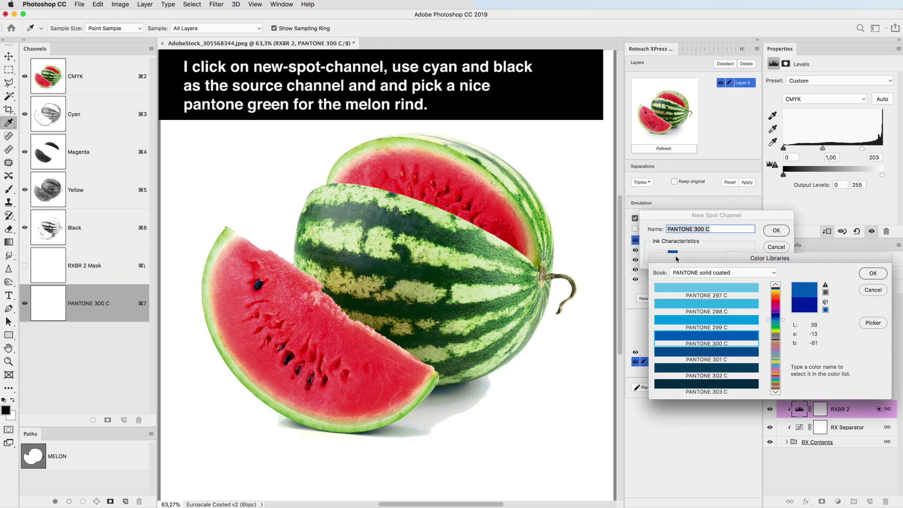
key("Return")
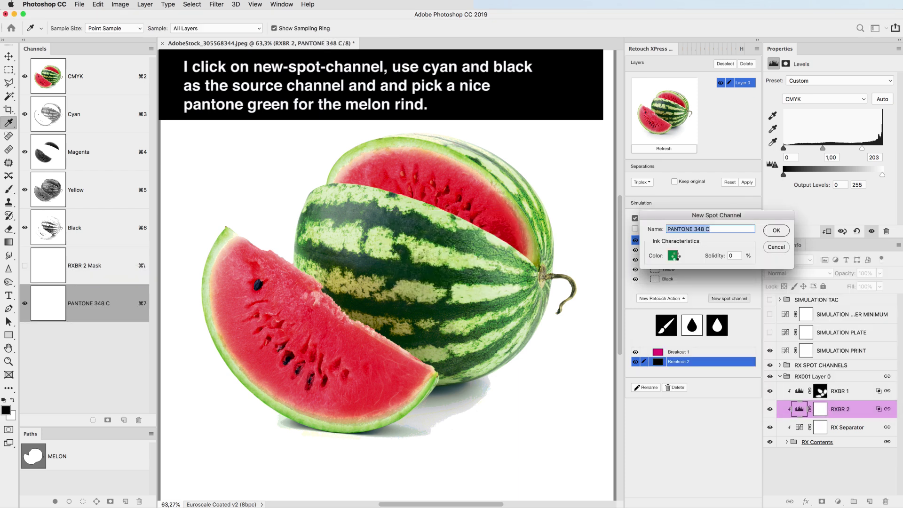
key("Return")
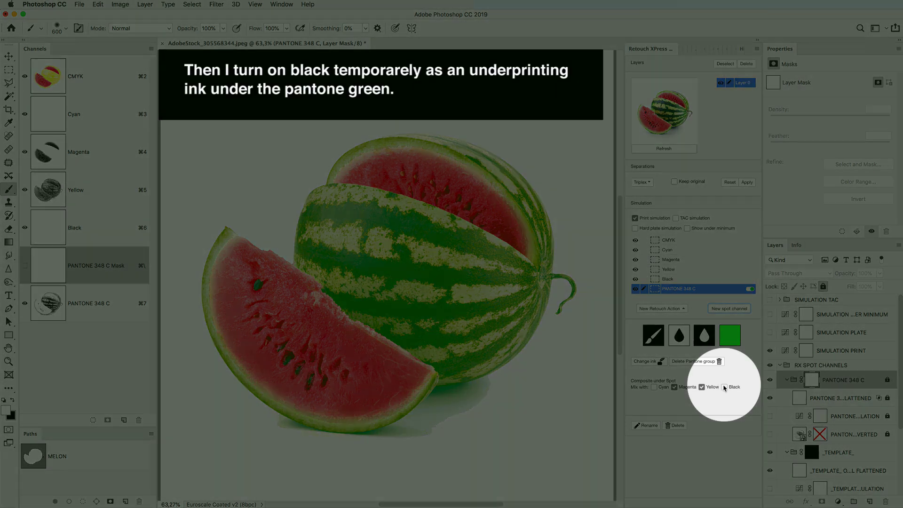
left_click(724, 387)
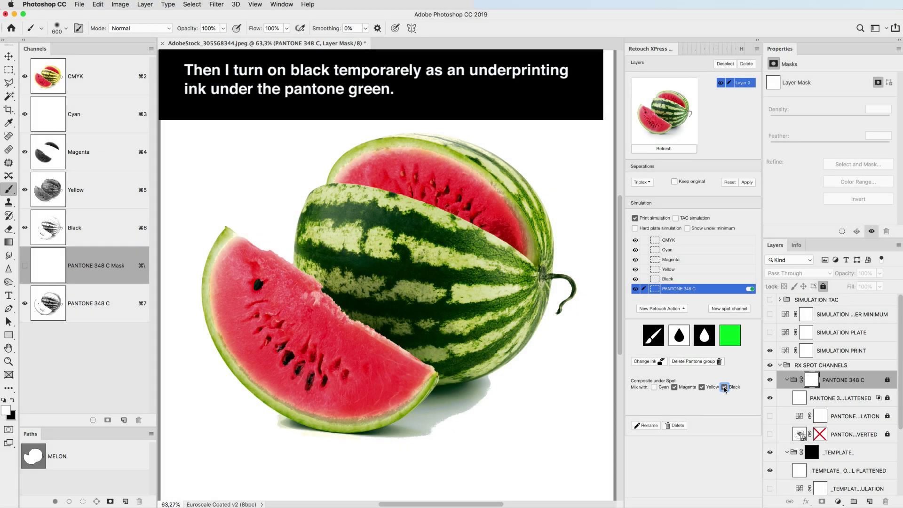
Step: Create a PANTONE 185 C spot channel from the Magenta and Black channels
left_click(741, 310)
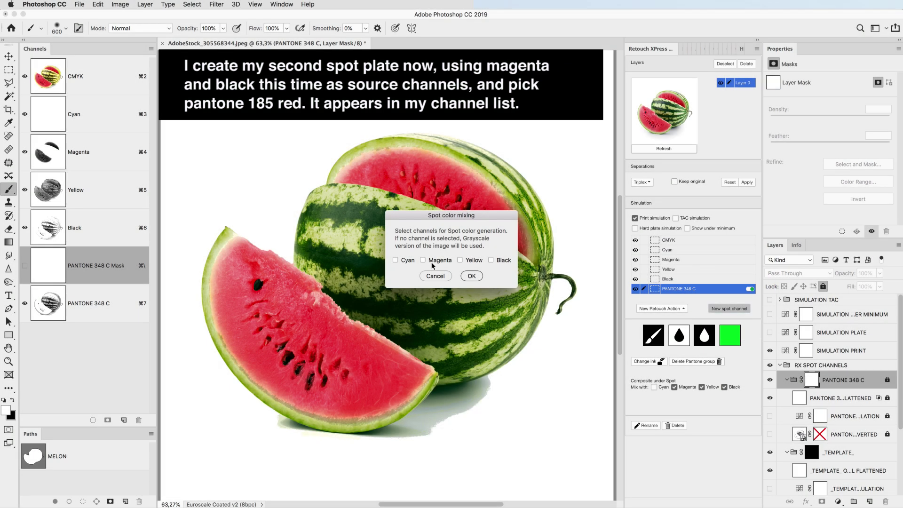
left_click(430, 261)
left_click(471, 276)
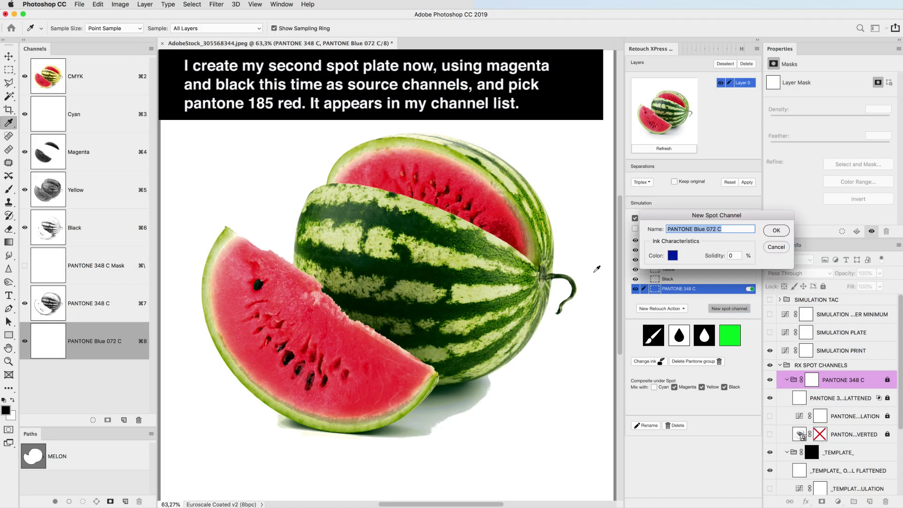
left_click(672, 256)
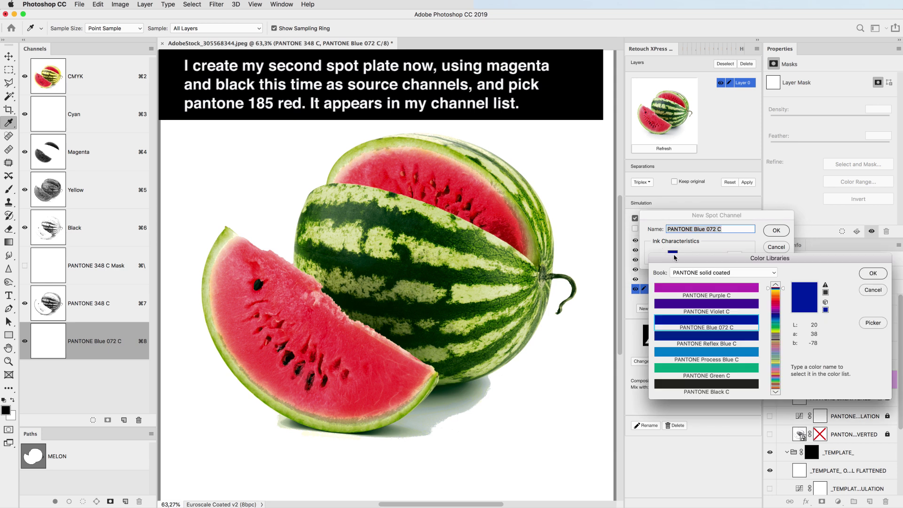
type("185")
key("Return")
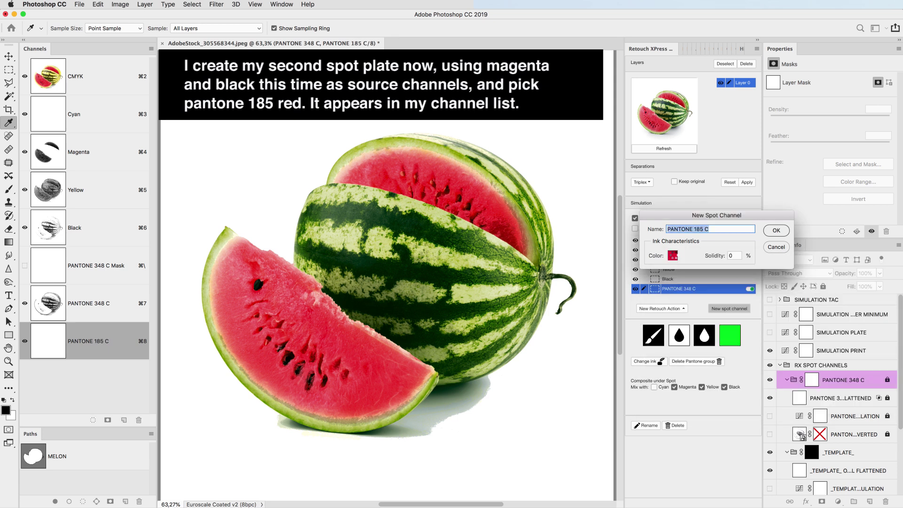
key("Return")
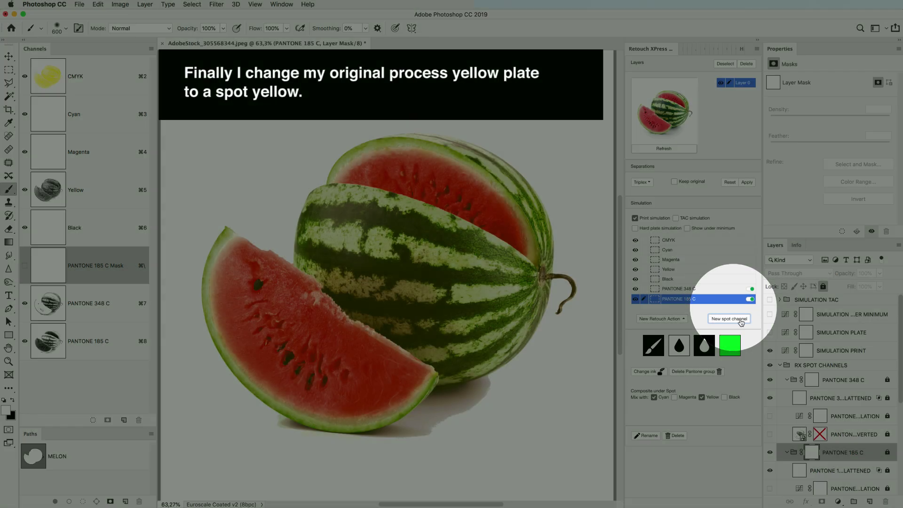
Step: Create a PANTONE 396 C spot channel from the Yellow channel alone
left_click(742, 321)
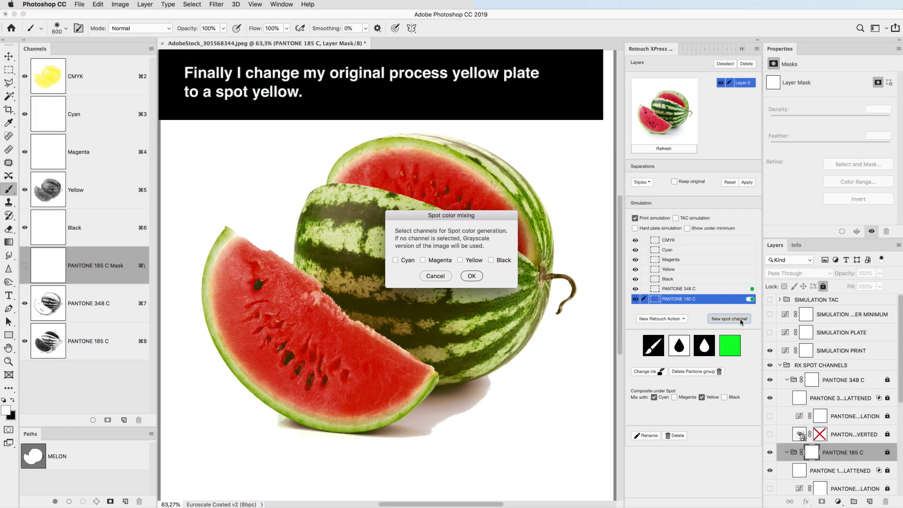
left_click(471, 276)
left_click(672, 256)
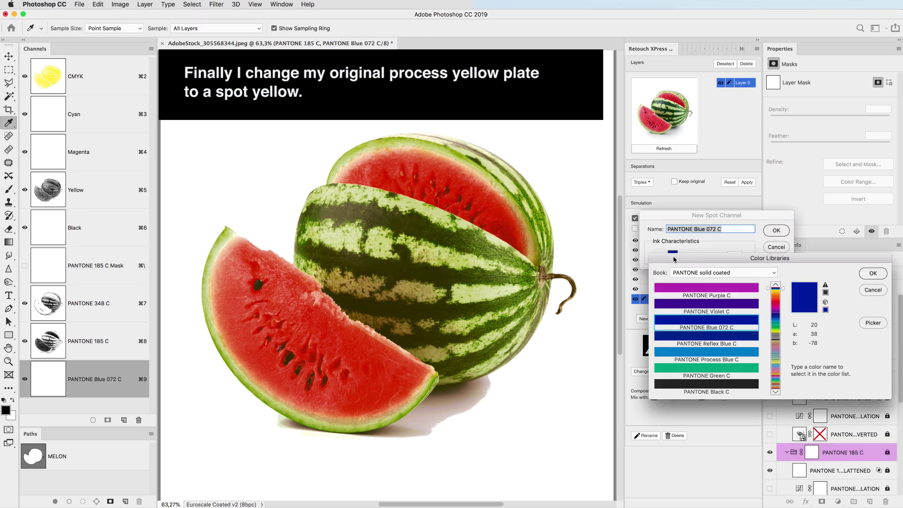
type("396")
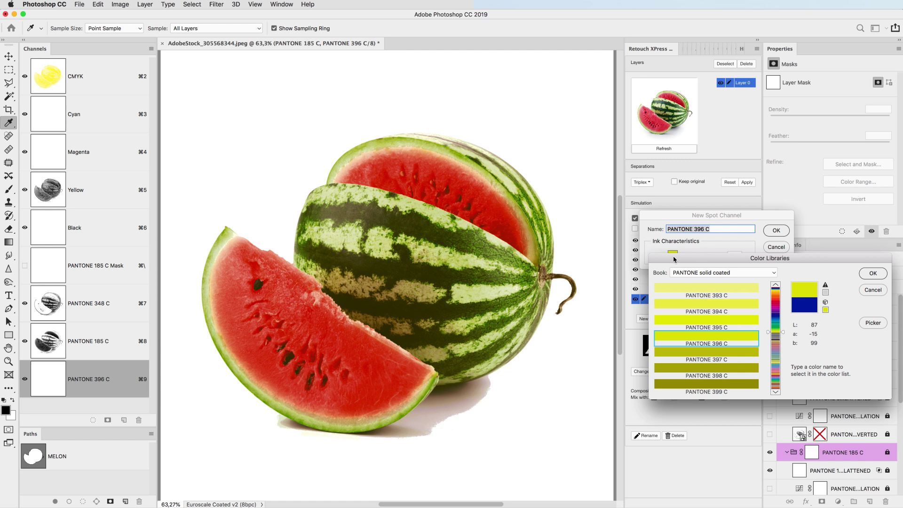
key("Return")
key("Return")
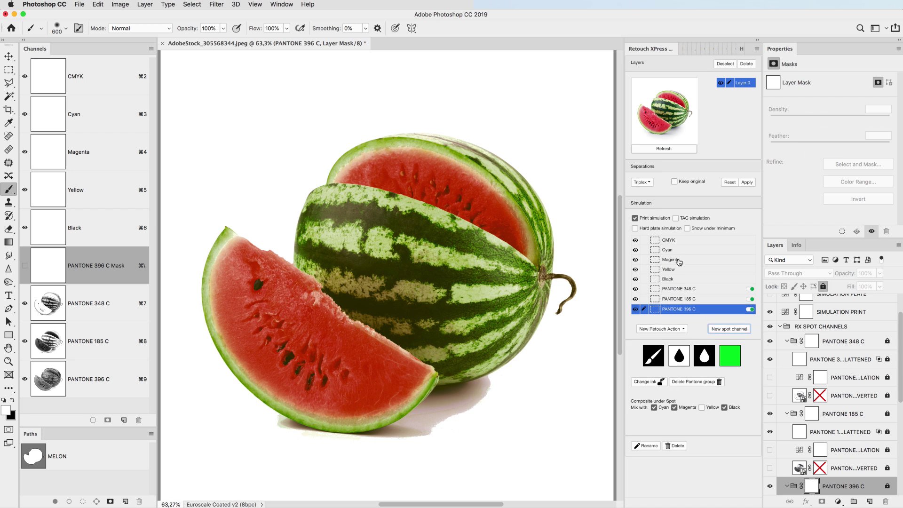
Step: Hide the PANTONE 396 C and 185 C inks, check the empty CMYK plates, then reselect PANTONE 348 C
left_click(636, 309)
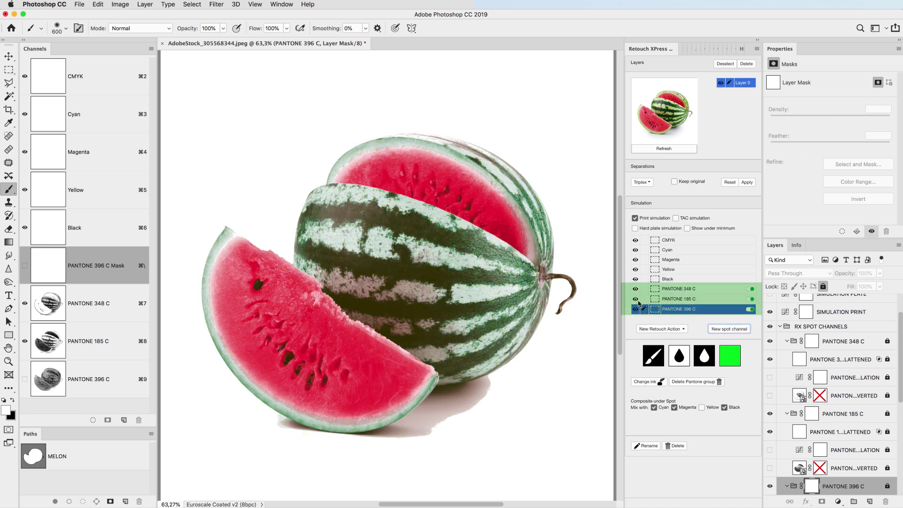
left_click(636, 299)
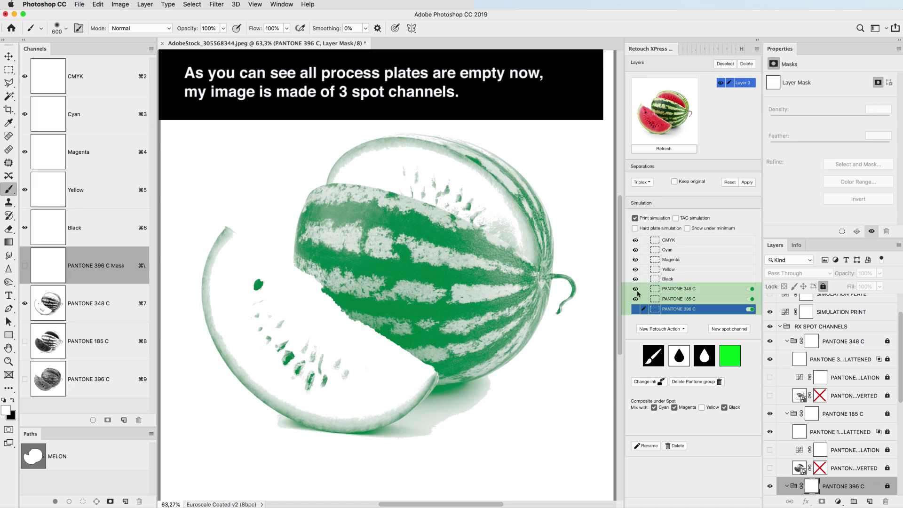
left_click(636, 288)
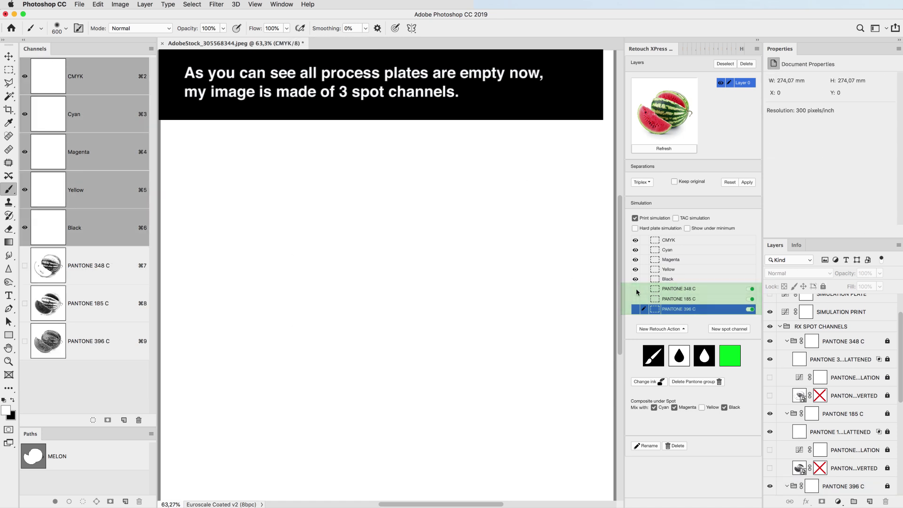
left_click(706, 289)
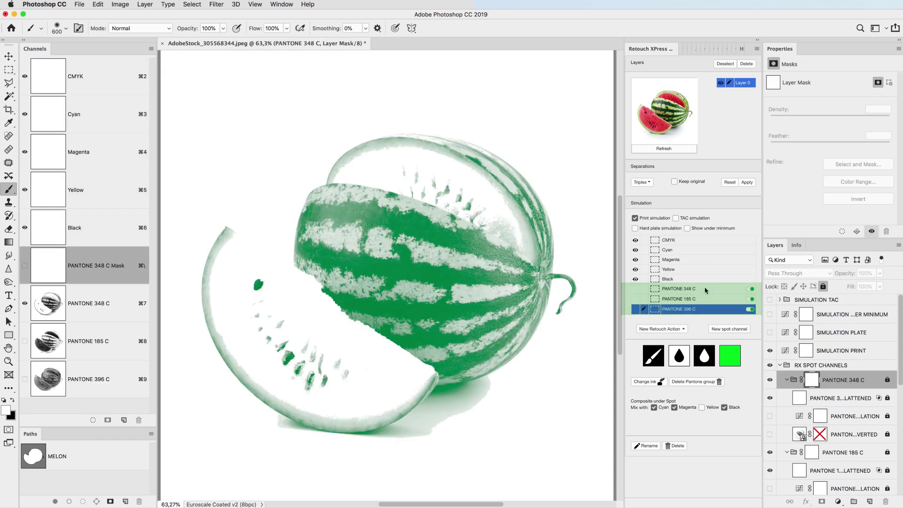
Step: Add a Clean action to PANTONE 348 C masking the shadow outside the inverted MELON selection
left_click(665, 330)
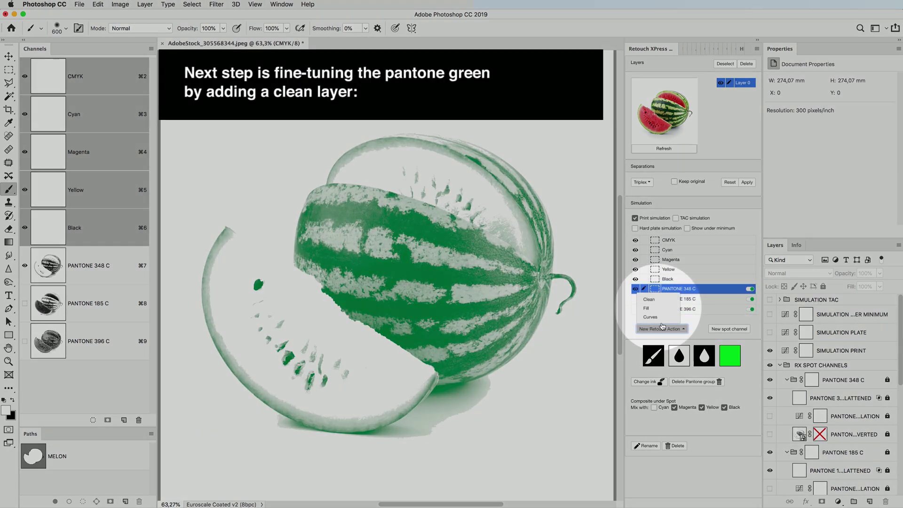
left_click(660, 298)
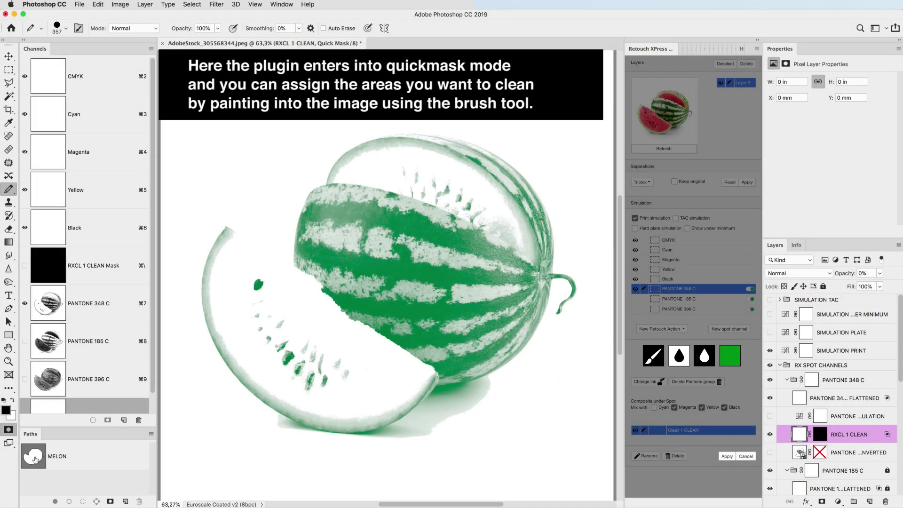
left_click(34, 459, "super")
left_click(192, 4)
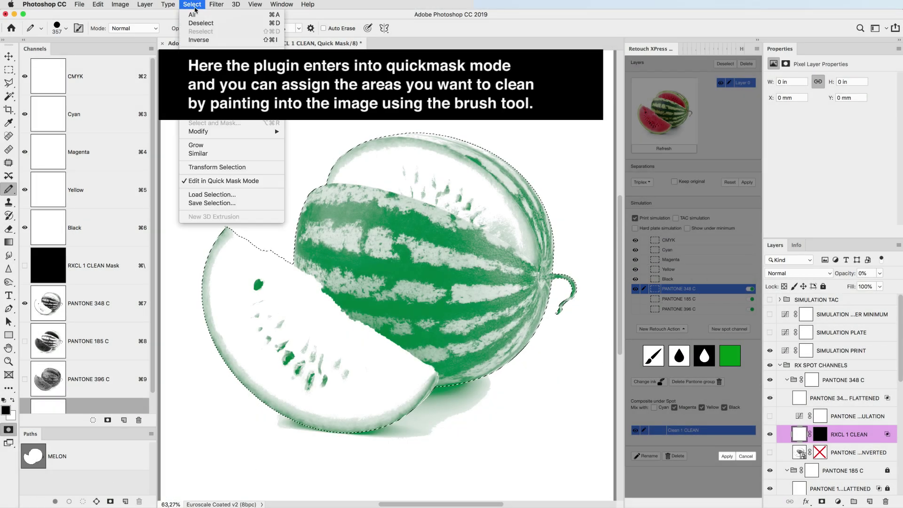
left_click(197, 40)
mouse_move(264, 421)
left_mouse_down()
mouse_move(340, 430)
mouse_move(504, 390)
mouse_move(324, 433)
left_mouse_up()
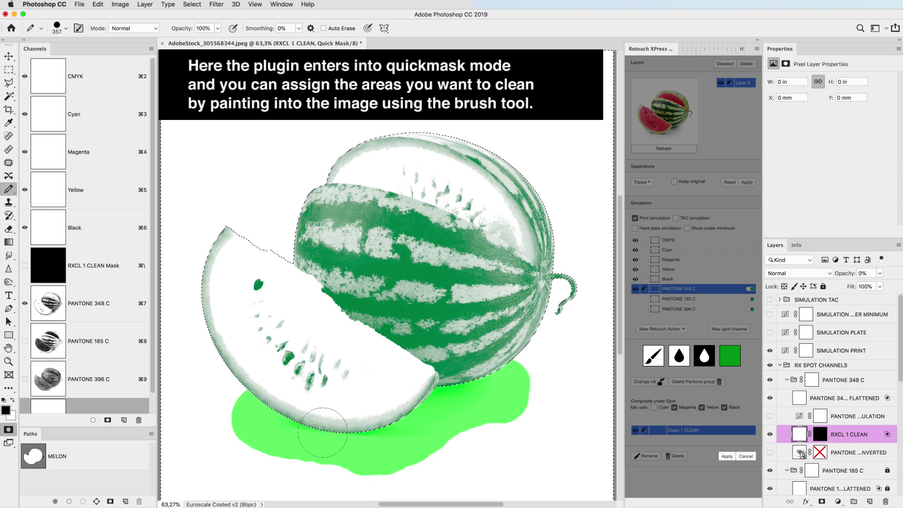
left_click(645, 458)
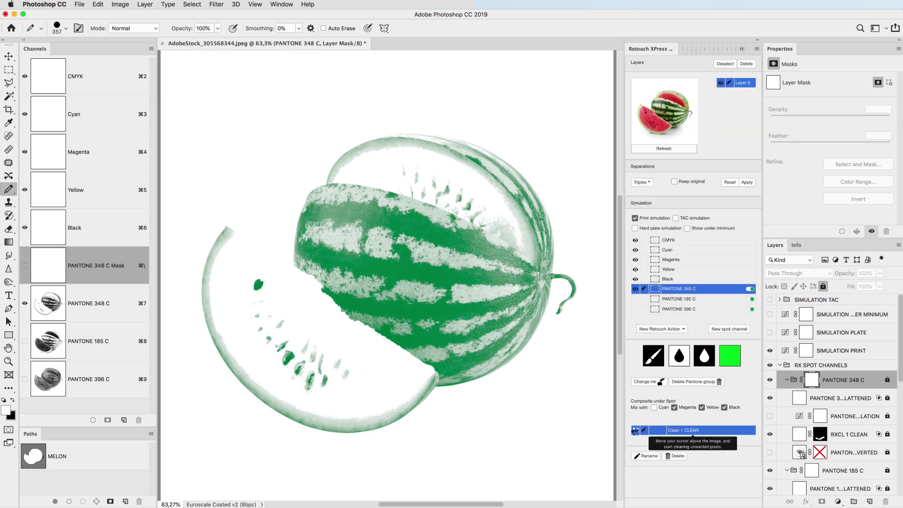
Step: Toggle the Clean 1 layer off and on to compare the shadow before and after
left_click(635, 430)
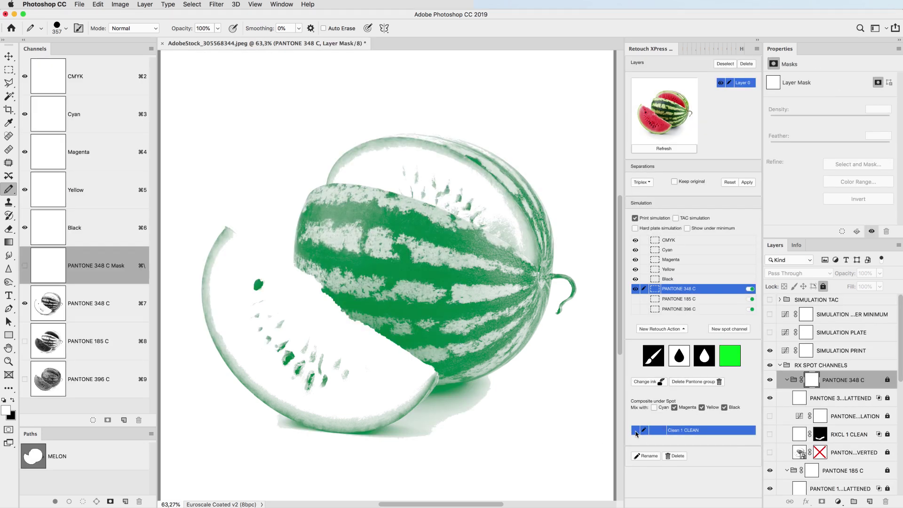
left_click(635, 430)
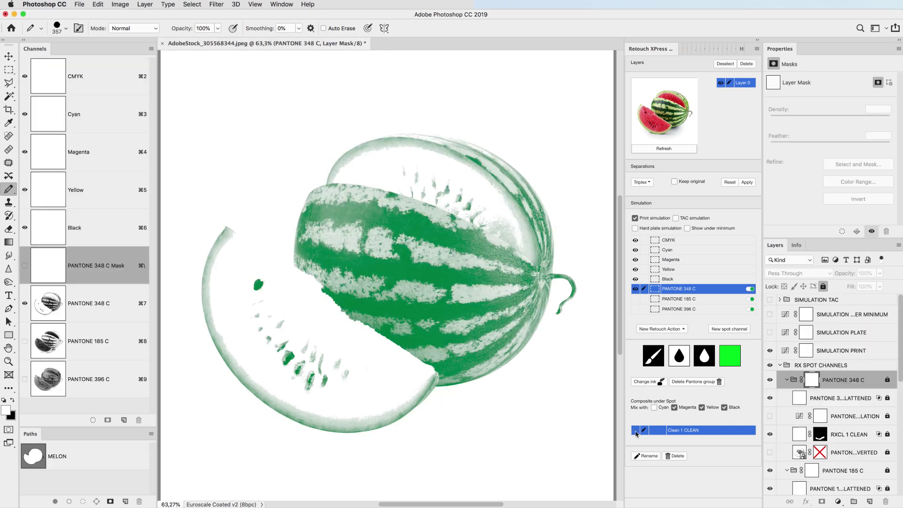
left_click(705, 302)
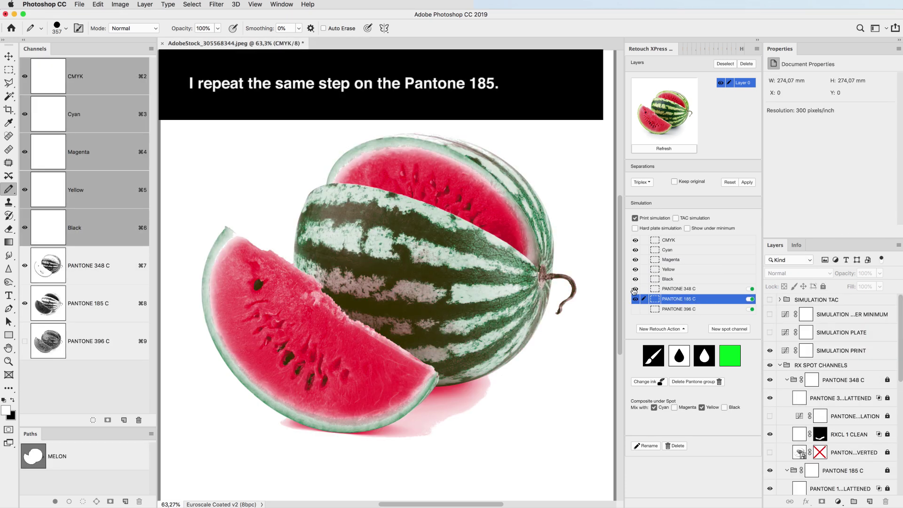
Step: Hide Pantone 348 C, then add a Clean action on Pantone 185 C painting out the shadow outside the inverted MELON path
left_click(636, 289)
left_click(661, 329)
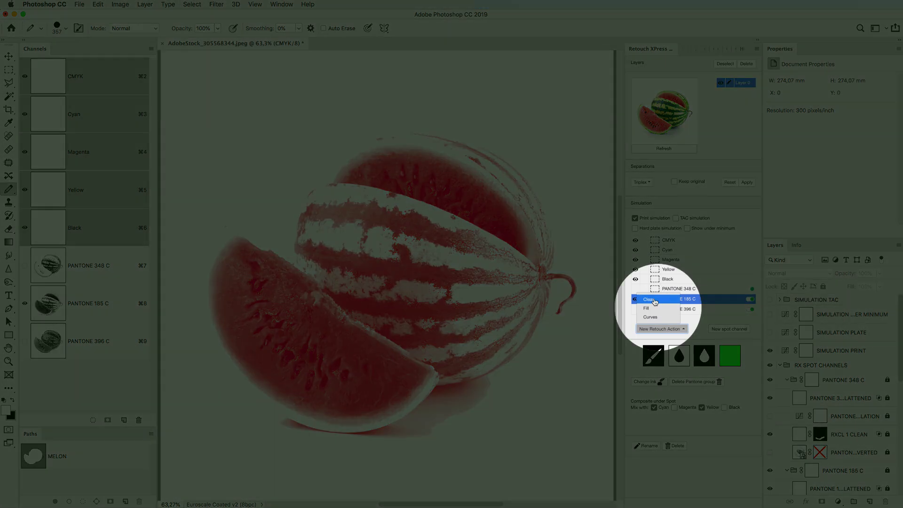
left_click(655, 302)
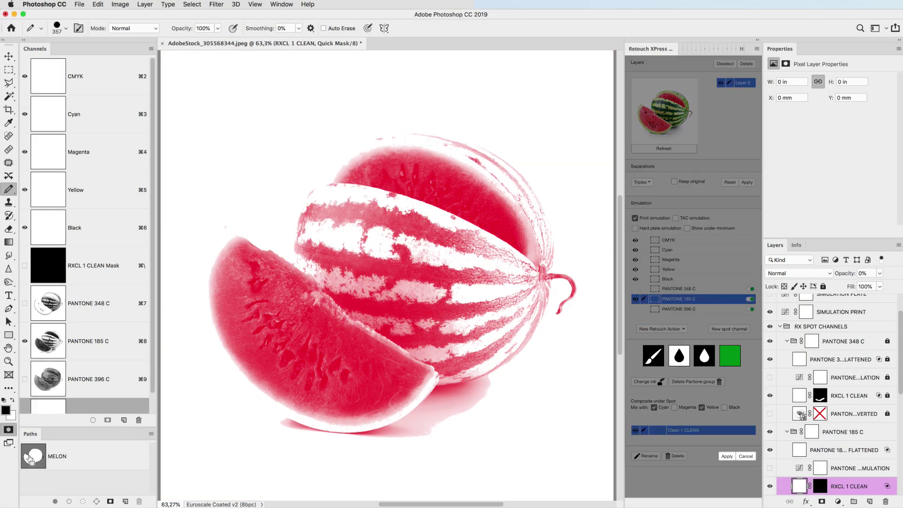
left_click(31, 462, "super")
left_click(192, 5)
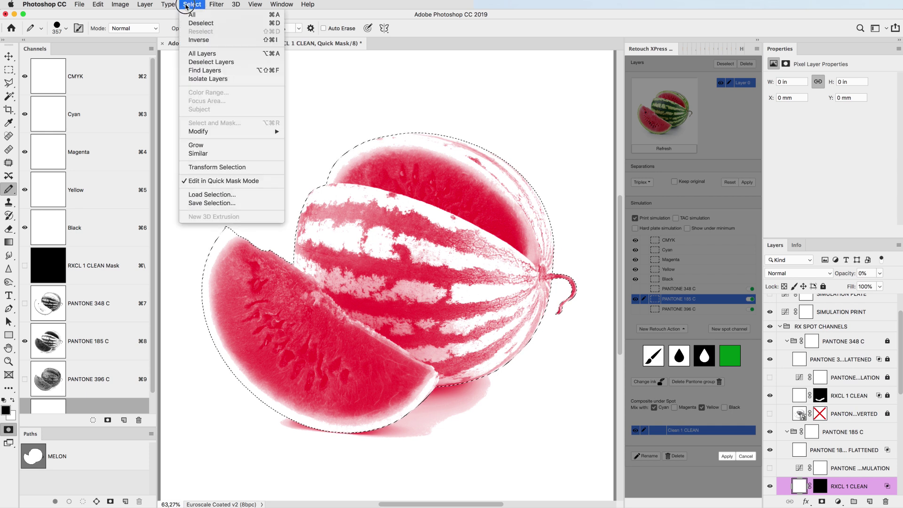
left_click(192, 40)
mouse_move(263, 424)
left_mouse_down()
mouse_move(513, 391)
mouse_move(292, 475)
left_mouse_up()
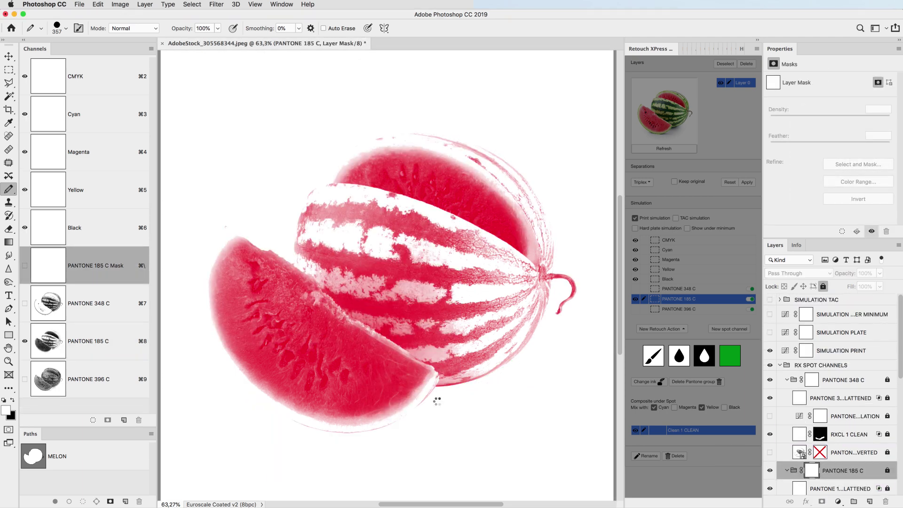
scroll(358, 445, "up", 5)
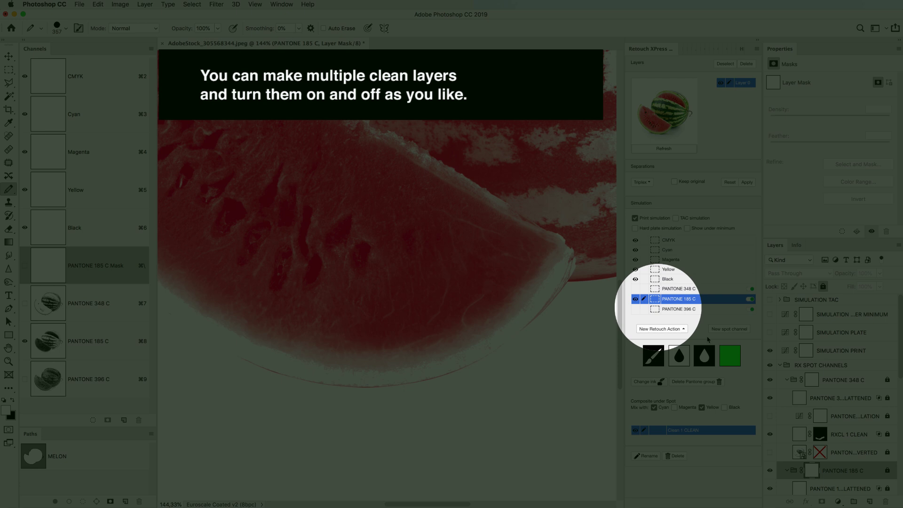
Step: Add and apply a Clean 2 action with a 103 px brush, erasing specks along the melon's lower edge
left_click(672, 330)
left_click(650, 299)
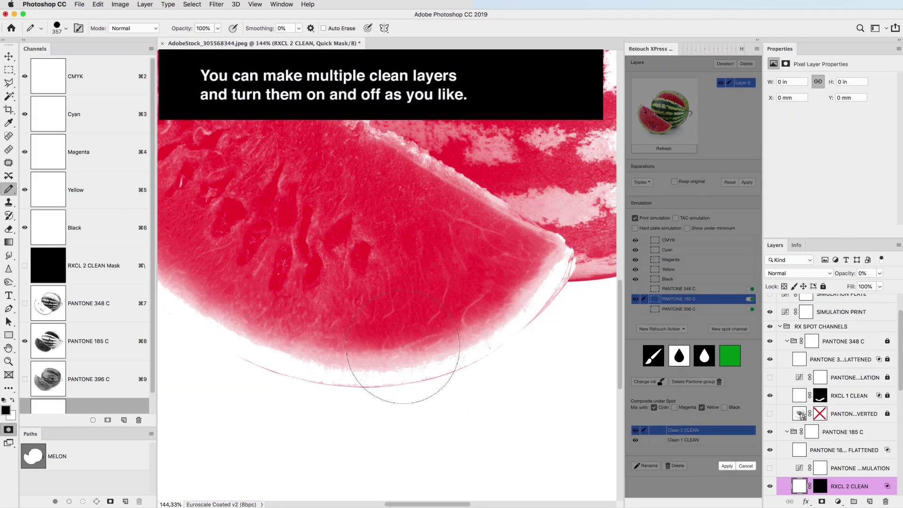
right_click(403, 347)
left_click_drag(493, 267, 489, 271)
key("Return")
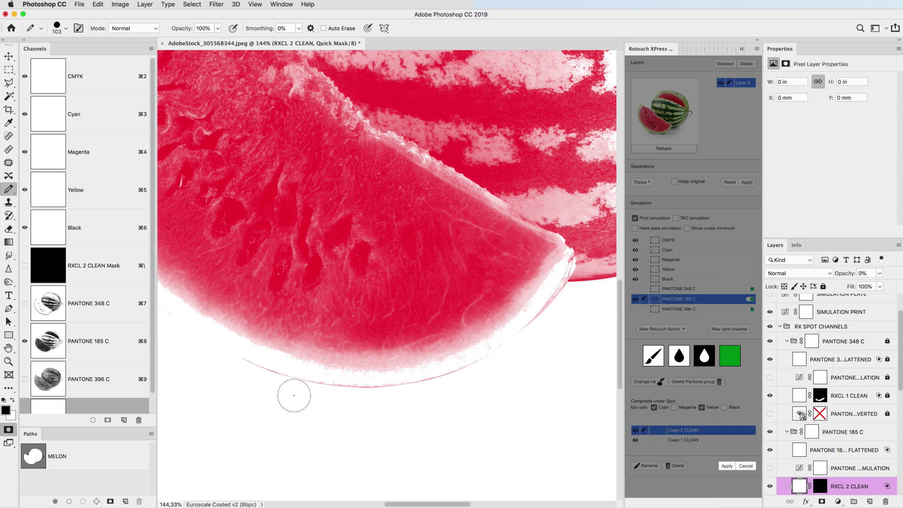
mouse_move(226, 364)
left_mouse_down()
mouse_move(309, 394)
mouse_move(441, 388)
mouse_move(541, 332)
mouse_move(570, 299)
left_mouse_up()
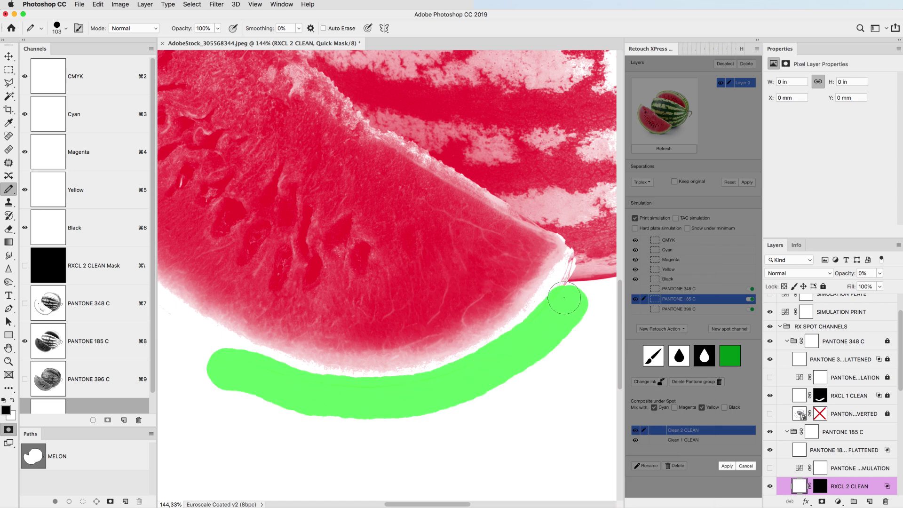
left_click(727, 466)
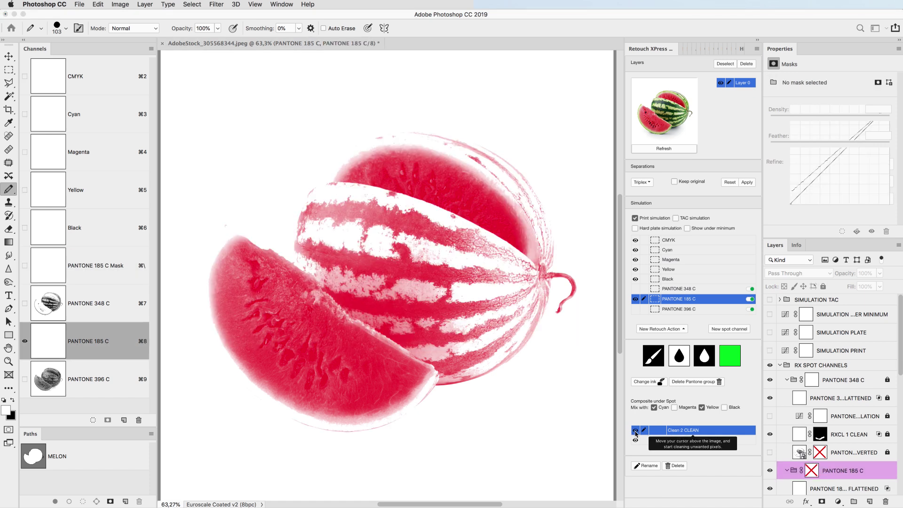
Step: Toggle the two Clean actions on the Pantone 185 C plate to check the shadow is removed
left_click(636, 432)
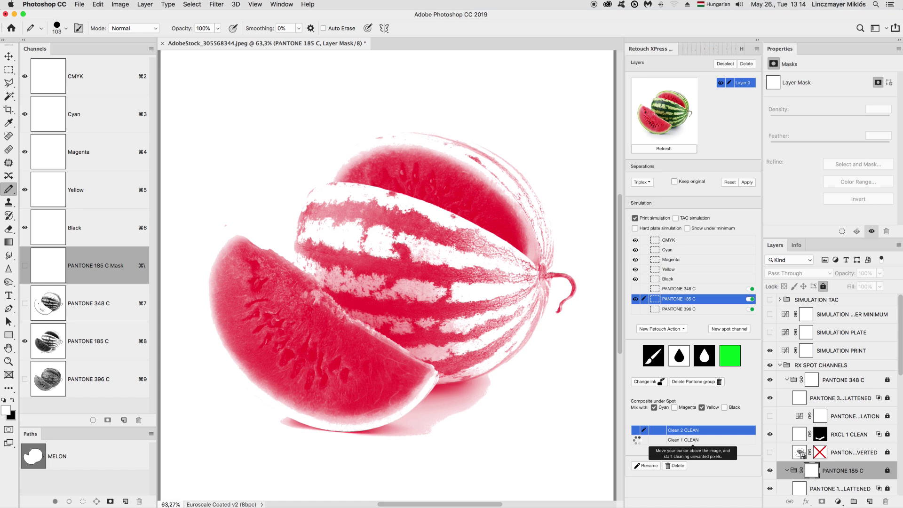
left_click(638, 440)
left_click(636, 432)
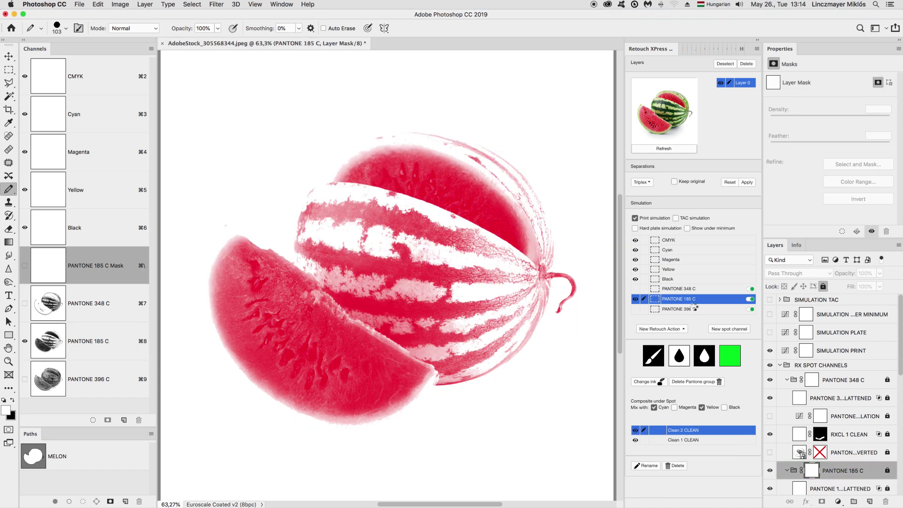
Step: On Pantone 396 C with 185 C hidden, add a Clean action and select everything outside the MELON path
left_click(705, 310)
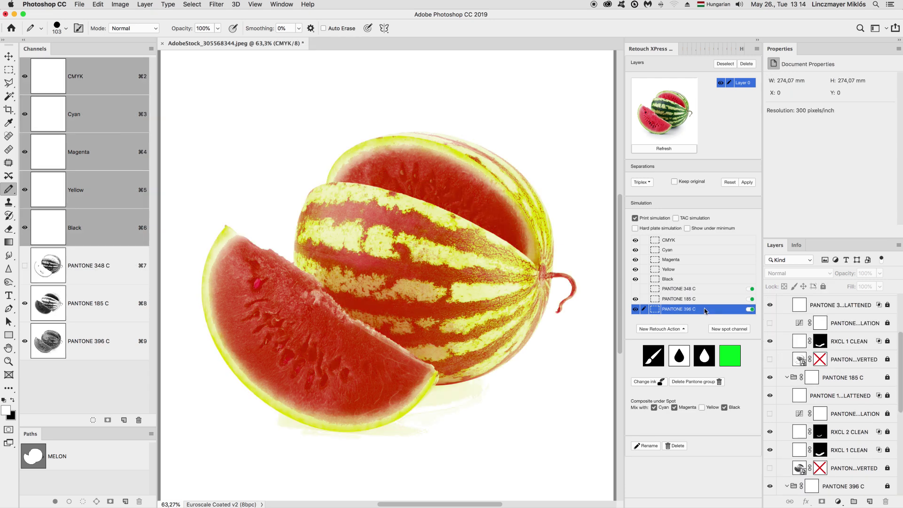
left_click(636, 300)
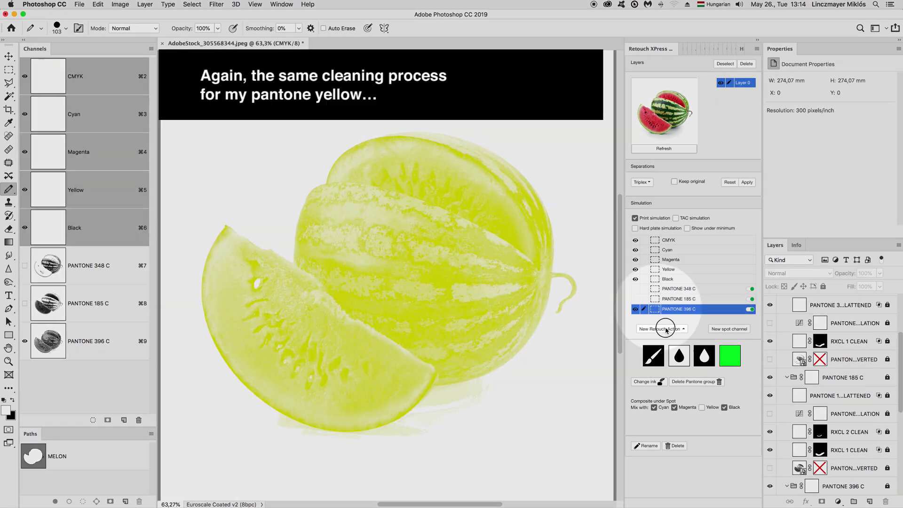
left_click(661, 328)
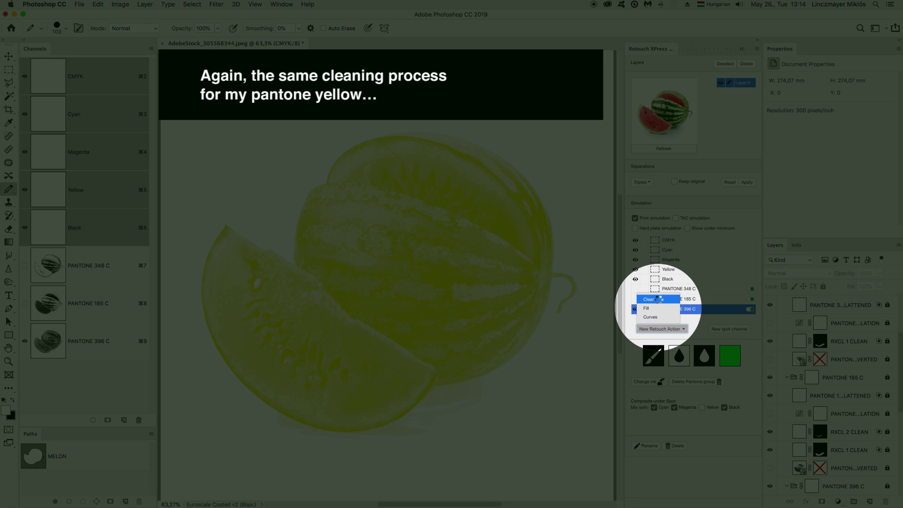
left_click(658, 299)
left_click(24, 460, "super")
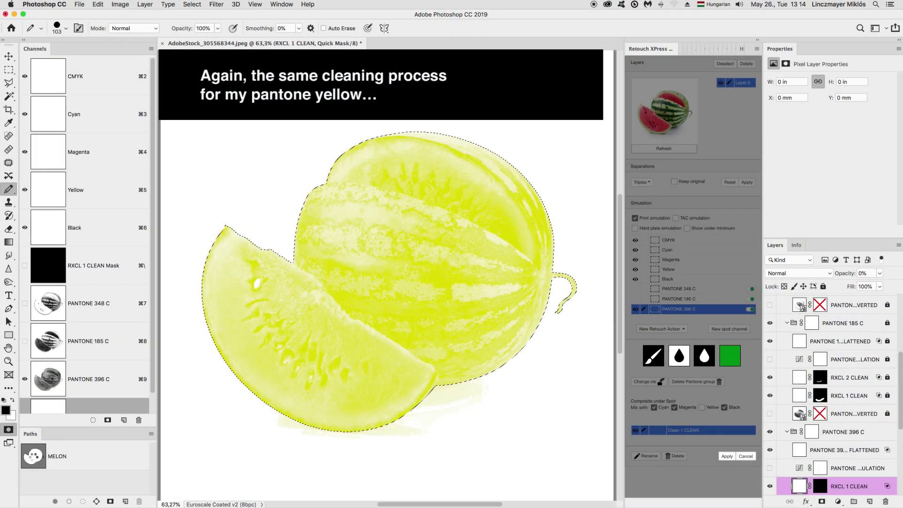
left_click(193, 4)
left_click(201, 42)
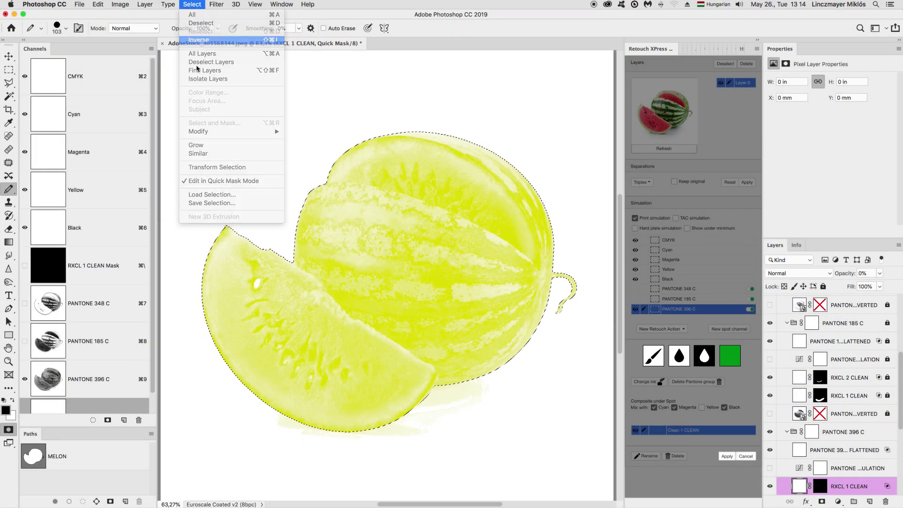
Step: Paint out the shadow below the melon with a 300 px brush and apply the clean
right_click(385, 267)
left_click(379, 258)
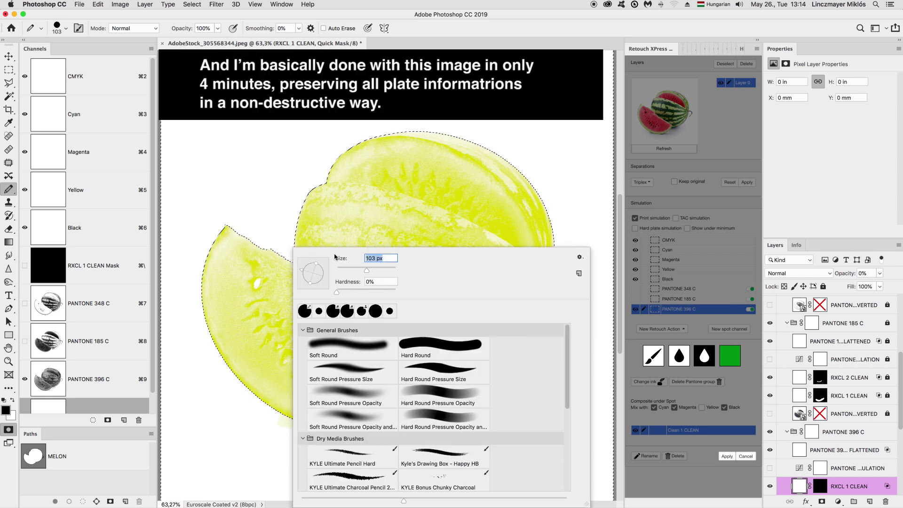
type("300")
key("Return")
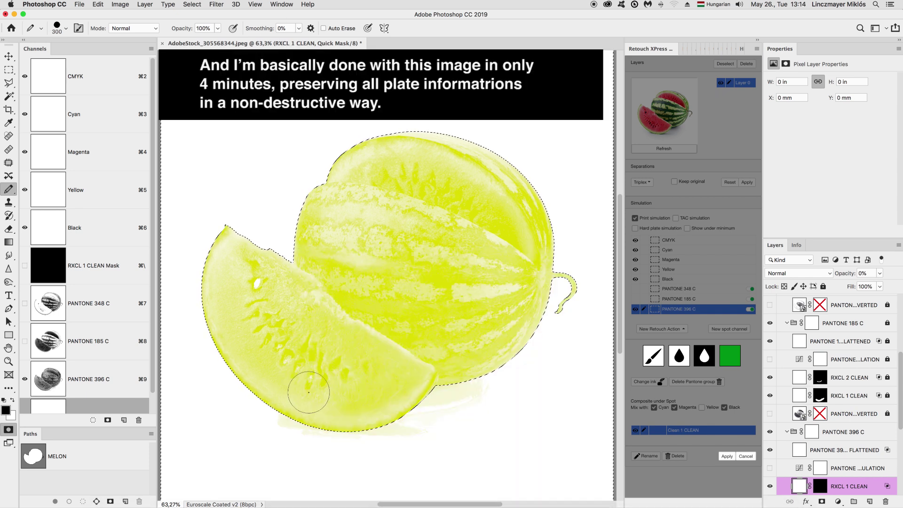
mouse_move(309, 392)
left_mouse_down()
mouse_move(278, 422)
mouse_move(369, 415)
mouse_move(516, 369)
mouse_move(419, 430)
mouse_move(249, 463)
left_mouse_up()
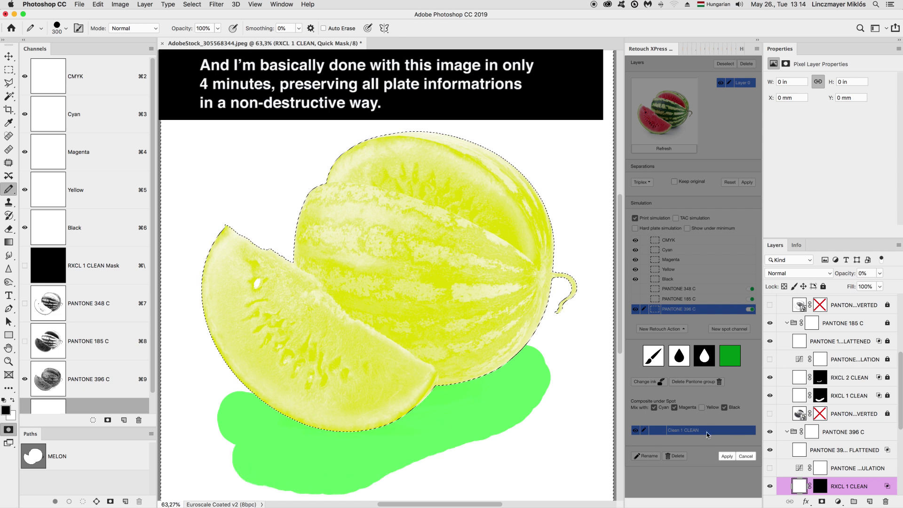
left_click(728, 457)
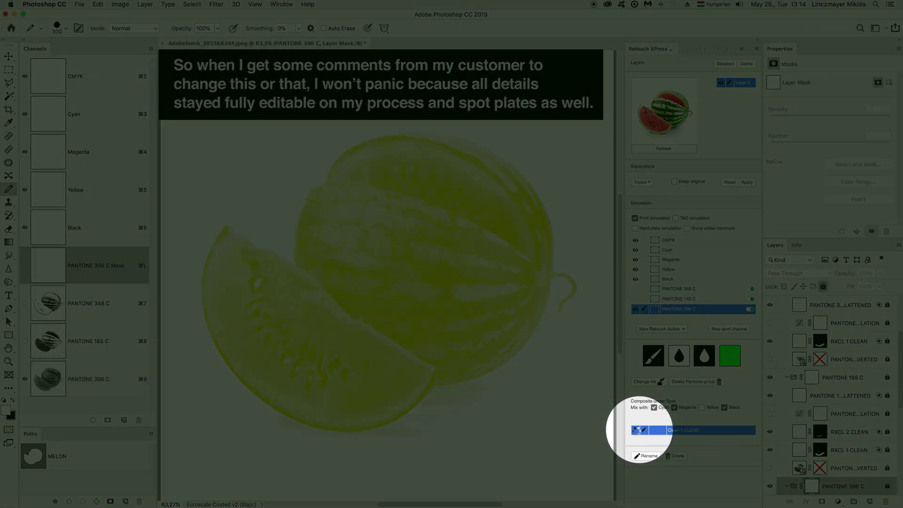
Step: Compare the Pantone 396 C clean before and after, then show the Pantone 185 C and 348 C plates again
left_click(636, 430)
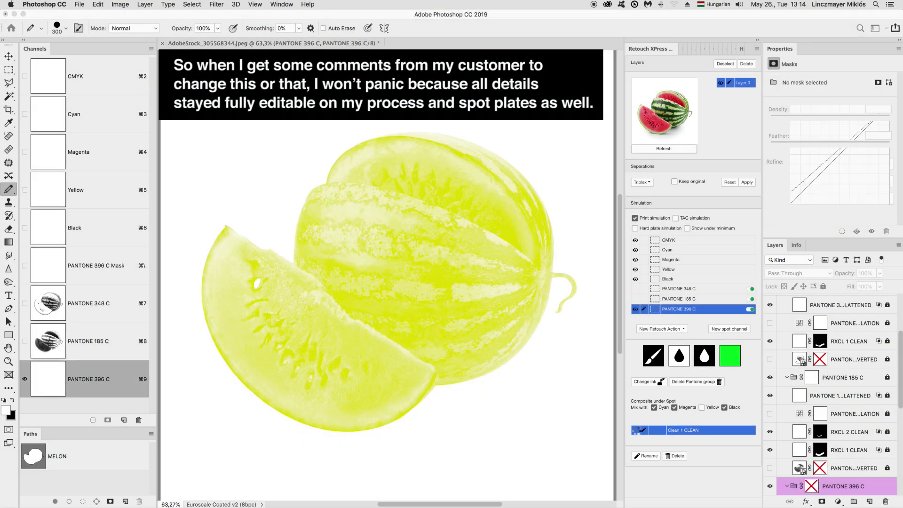
left_click_drag(635, 300, 636, 289)
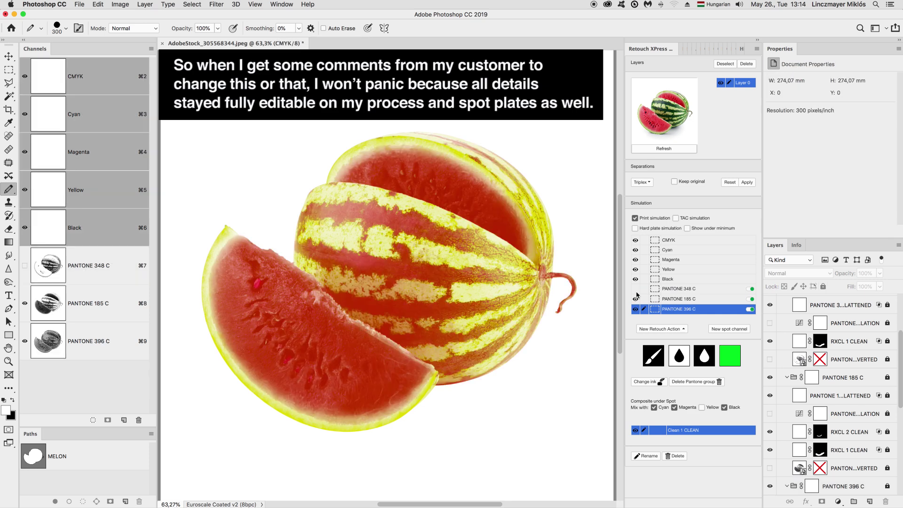